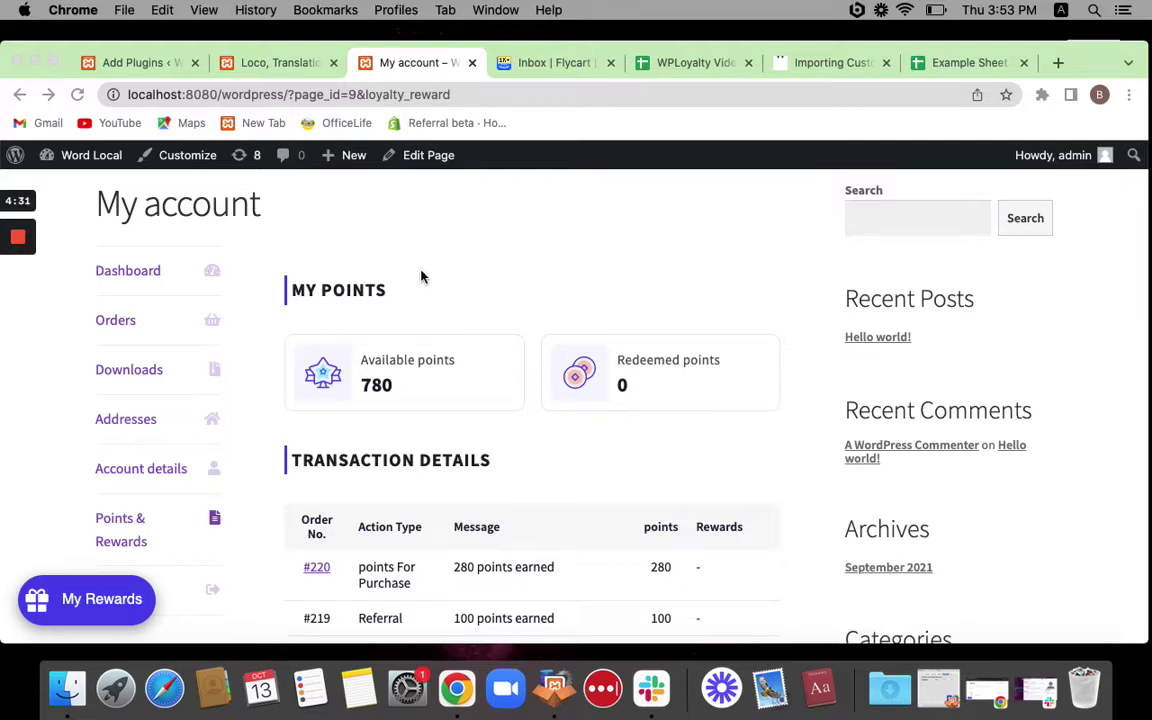
Review the points and transaction sections of the My account page, and check the Loco Translate plugin on the Add Plugins page.
{"action": "scroll", "coordinate": [422, 275], "scroll_direction": "up", "scroll_amount": 3}
{"action": "scroll", "coordinate": [338, 383], "scroll_direction": "down", "scroll_amount": 5}
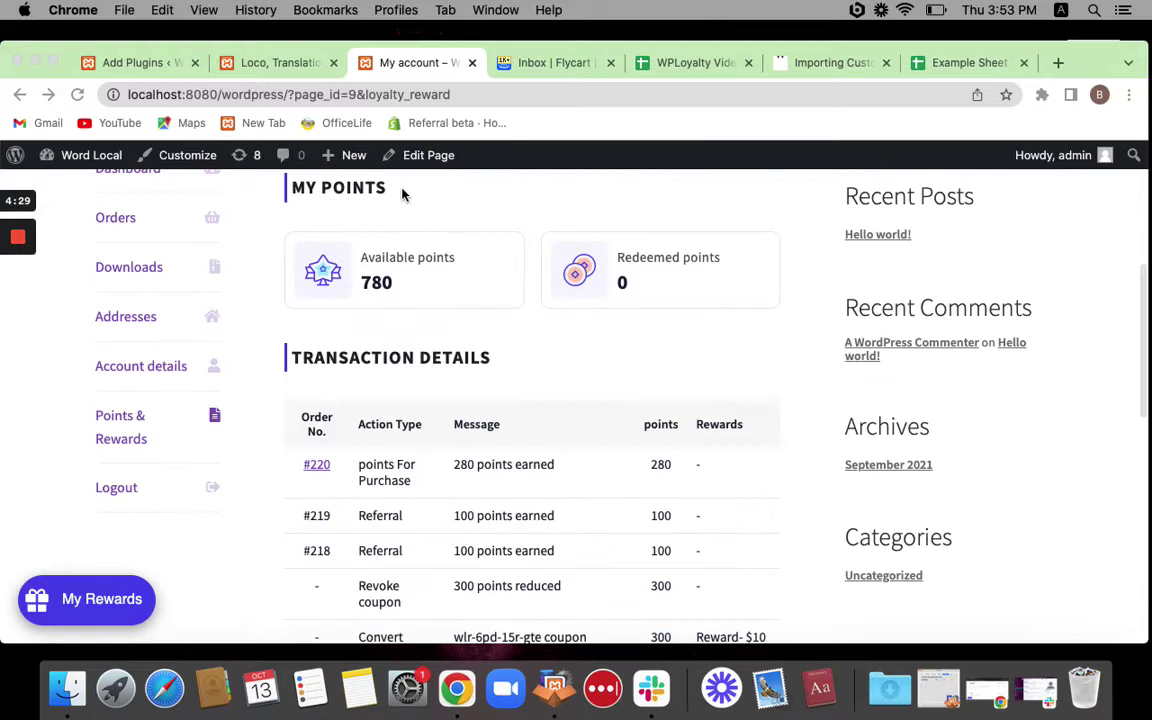
{"action": "scroll", "coordinate": [602, 284], "scroll_direction": "up", "scroll_amount": 3}
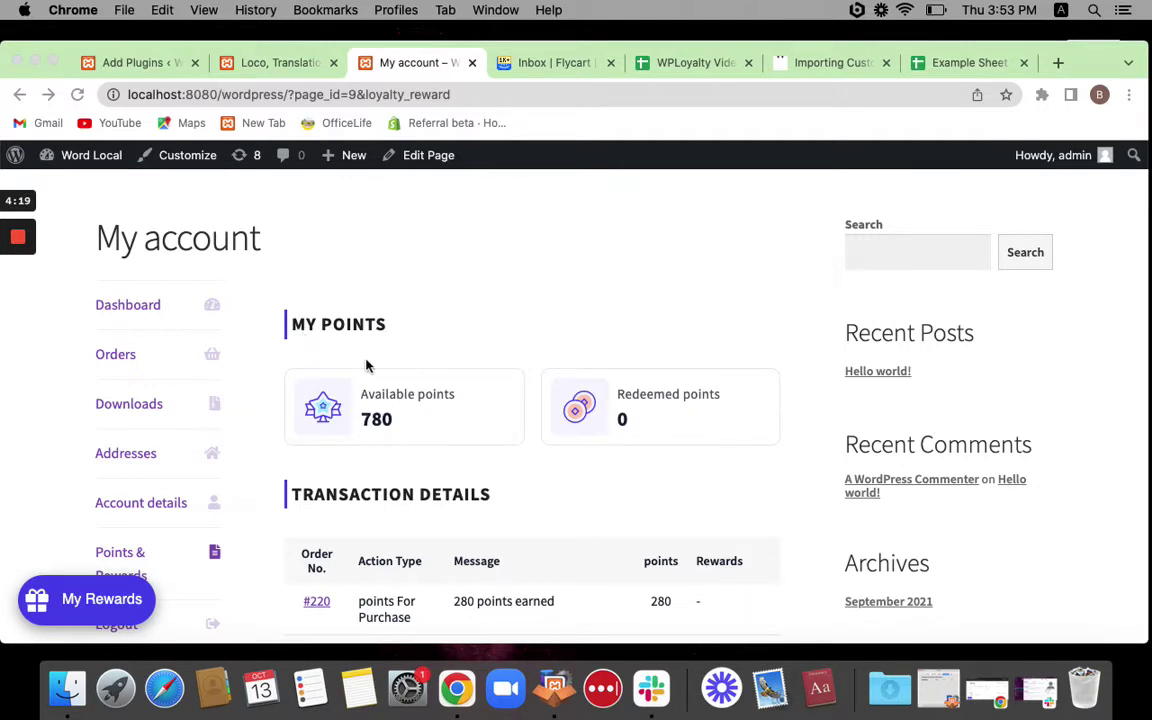
{"action": "left_click", "coordinate": [262, 63]}
{"action": "left_click", "coordinate": [150, 63]}
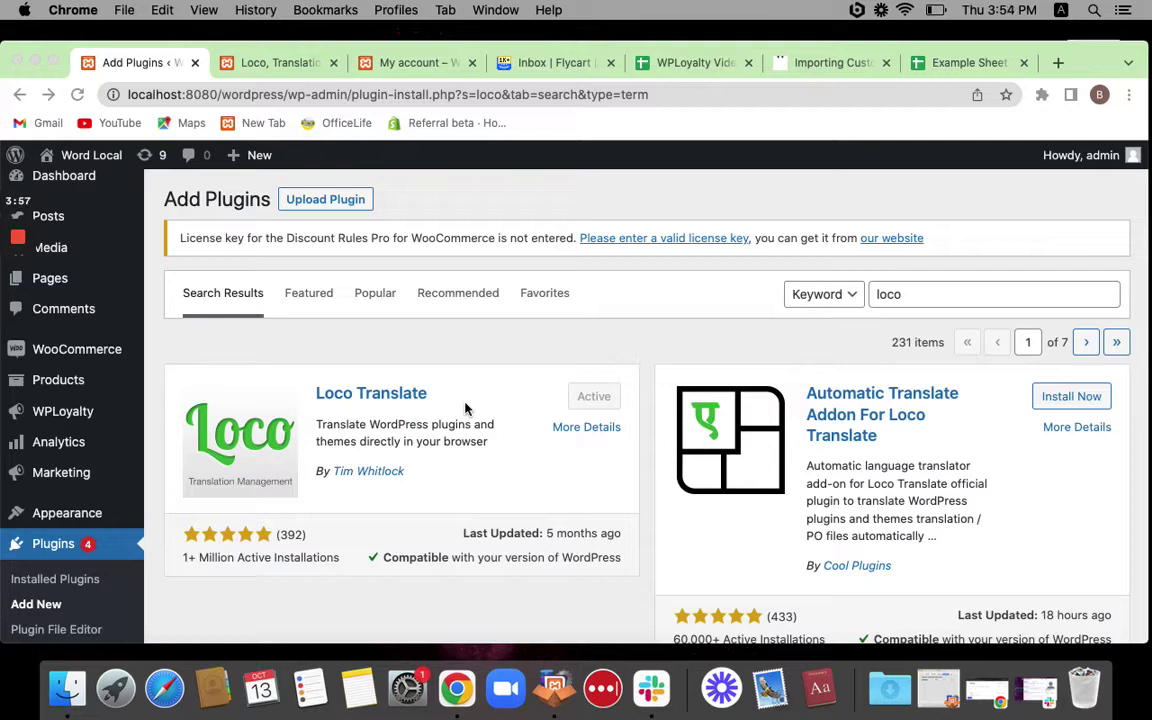
Open the WPLoyalty - WooCommerce Loyalty Points, Rewards and Referral bundle from Loco Translate's plugin list.
{"action": "left_click", "coordinate": [247, 60]}
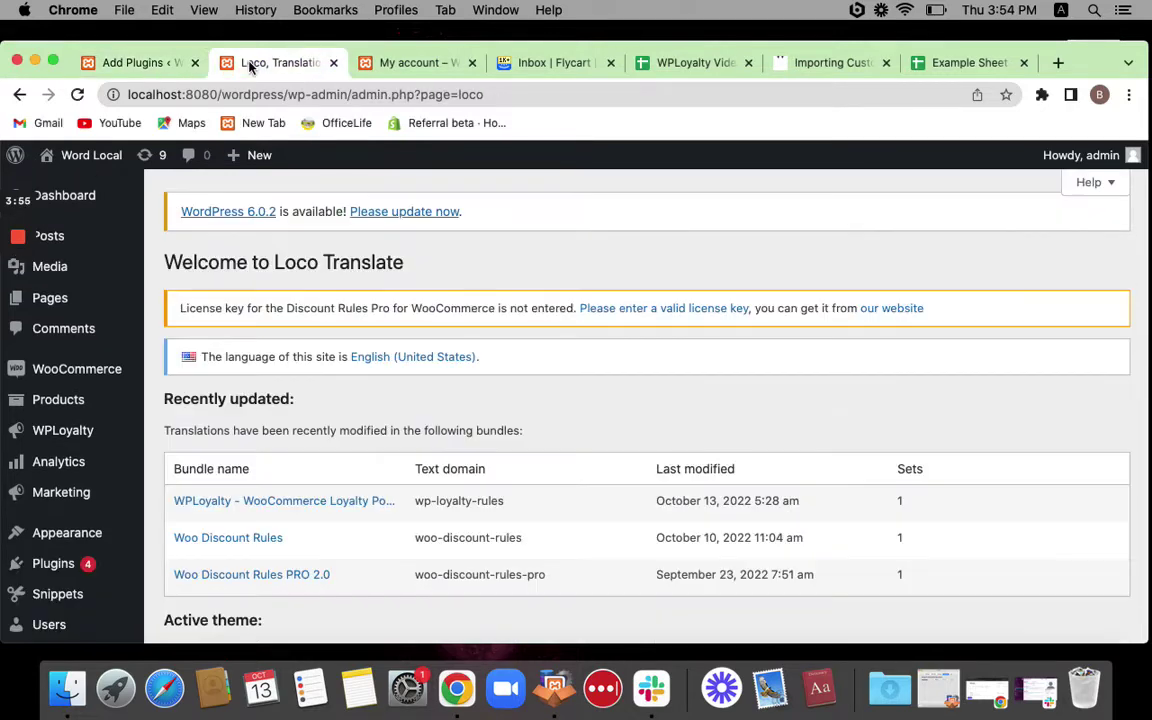
{"action": "scroll", "coordinate": [99, 514], "scroll_direction": "down", "scroll_amount": 5}
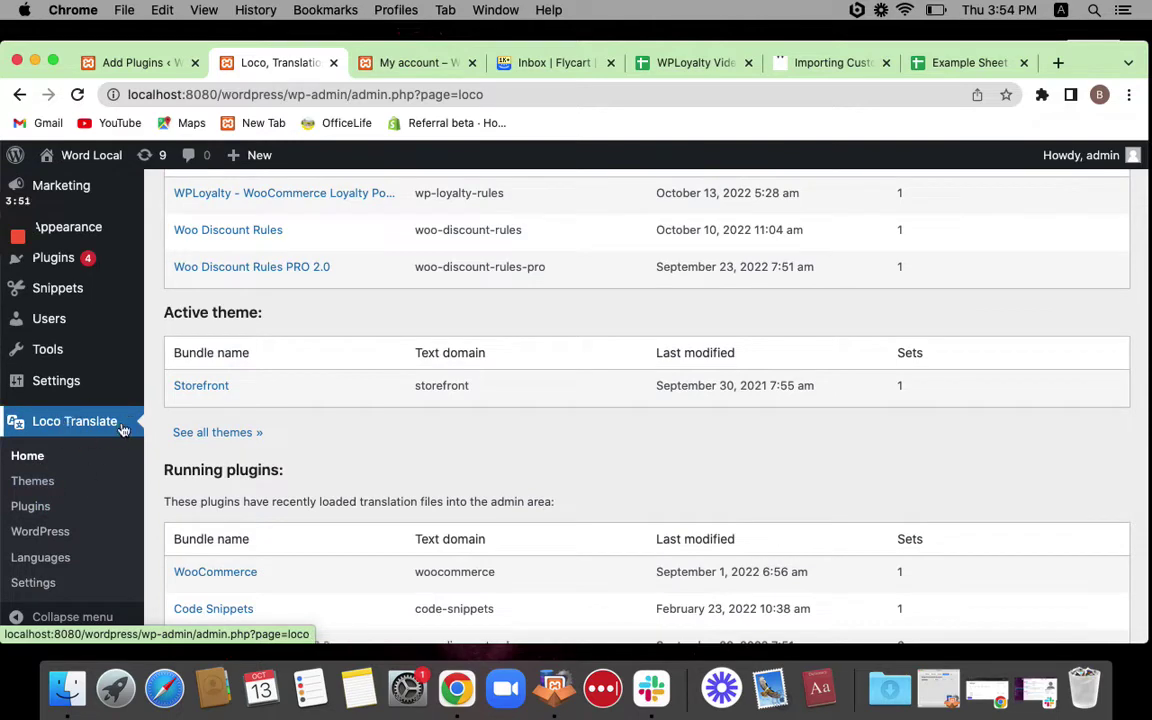
{"action": "left_click", "coordinate": [45, 509]}
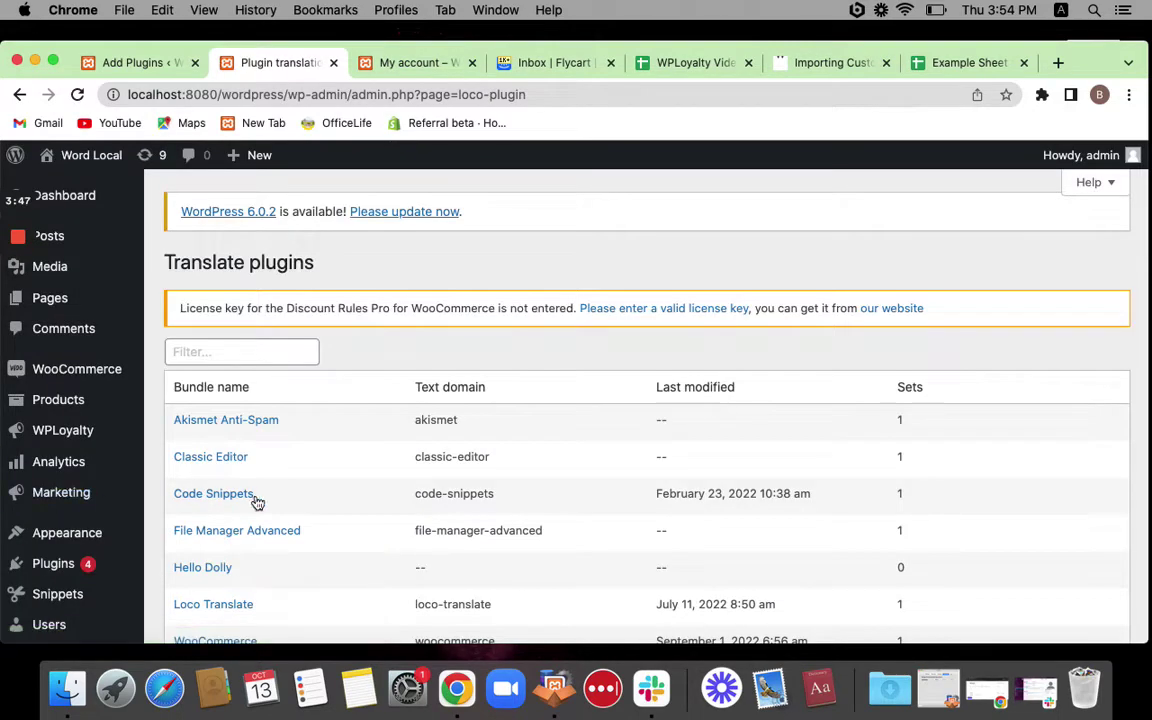
{"action": "scroll", "coordinate": [257, 502], "scroll_direction": "down", "scroll_amount": 5}
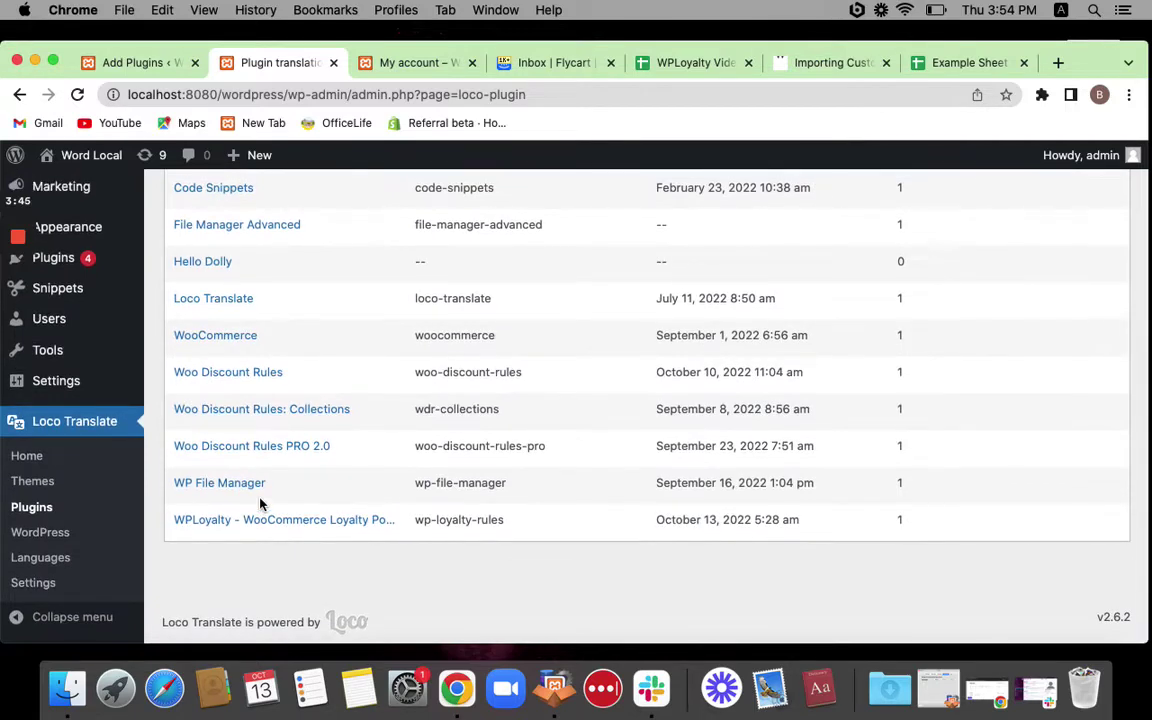
{"action": "left_click", "coordinate": [308, 526]}
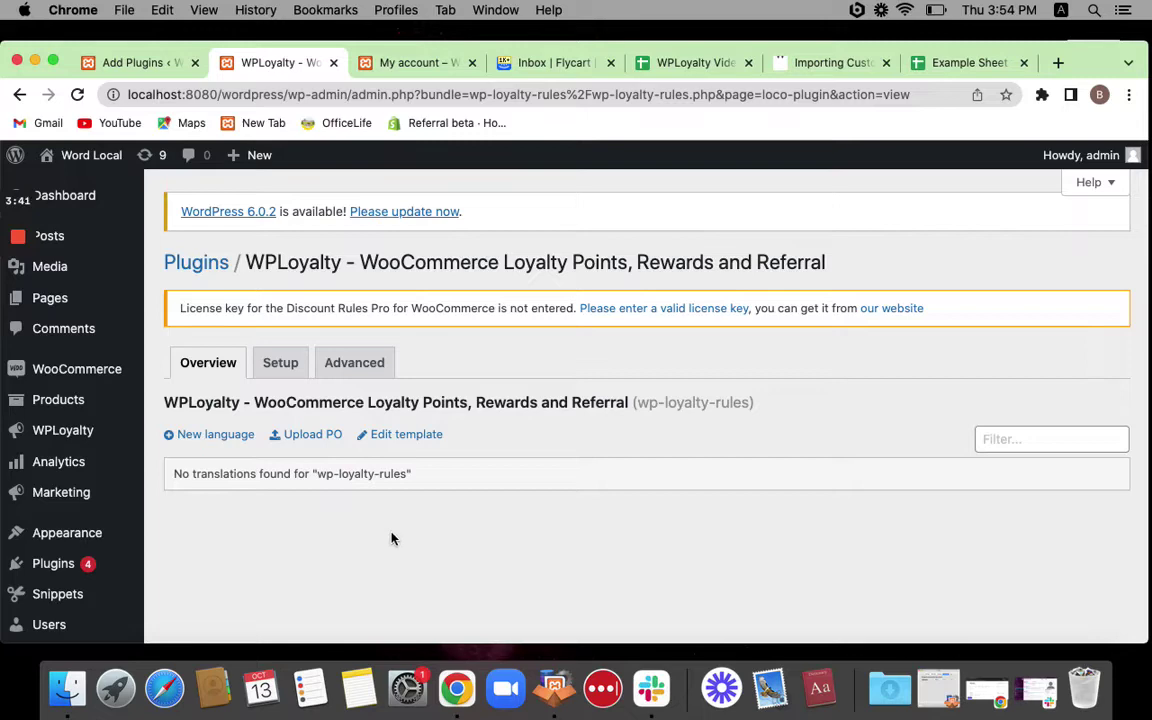
Check the points heading on the My account page and return to the WPLoyalty bundle's translation overview.
{"action": "left_click", "coordinate": [389, 64]}
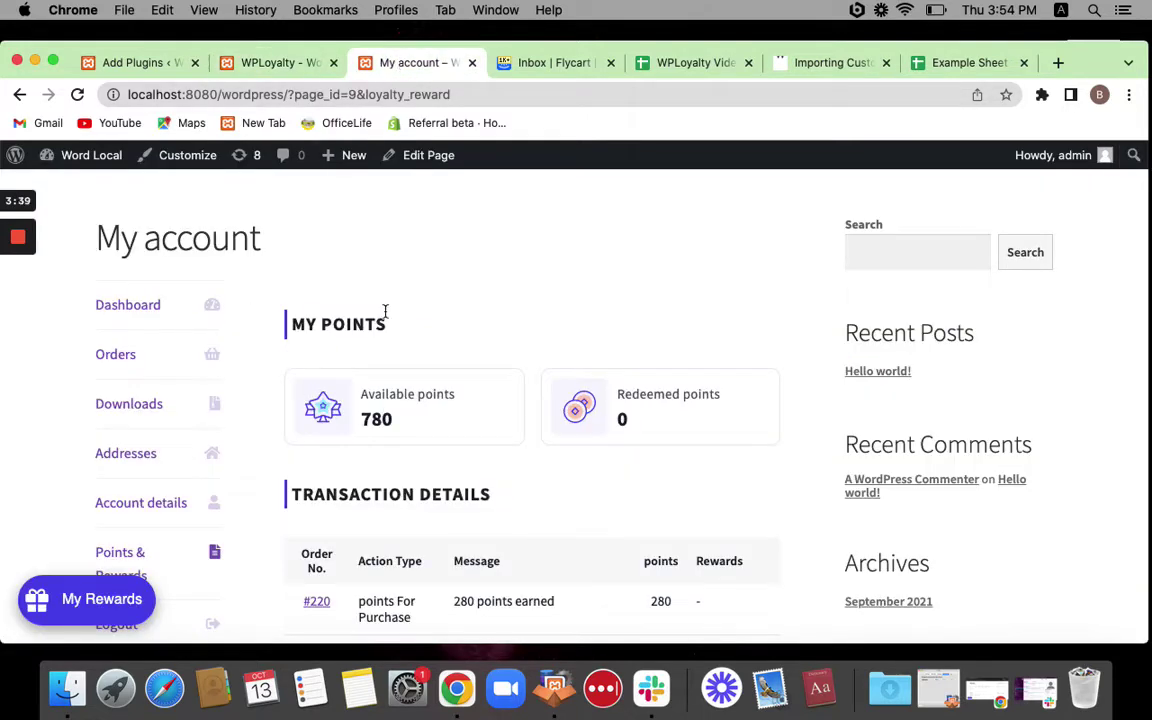
{"action": "left_click", "coordinate": [287, 62]}
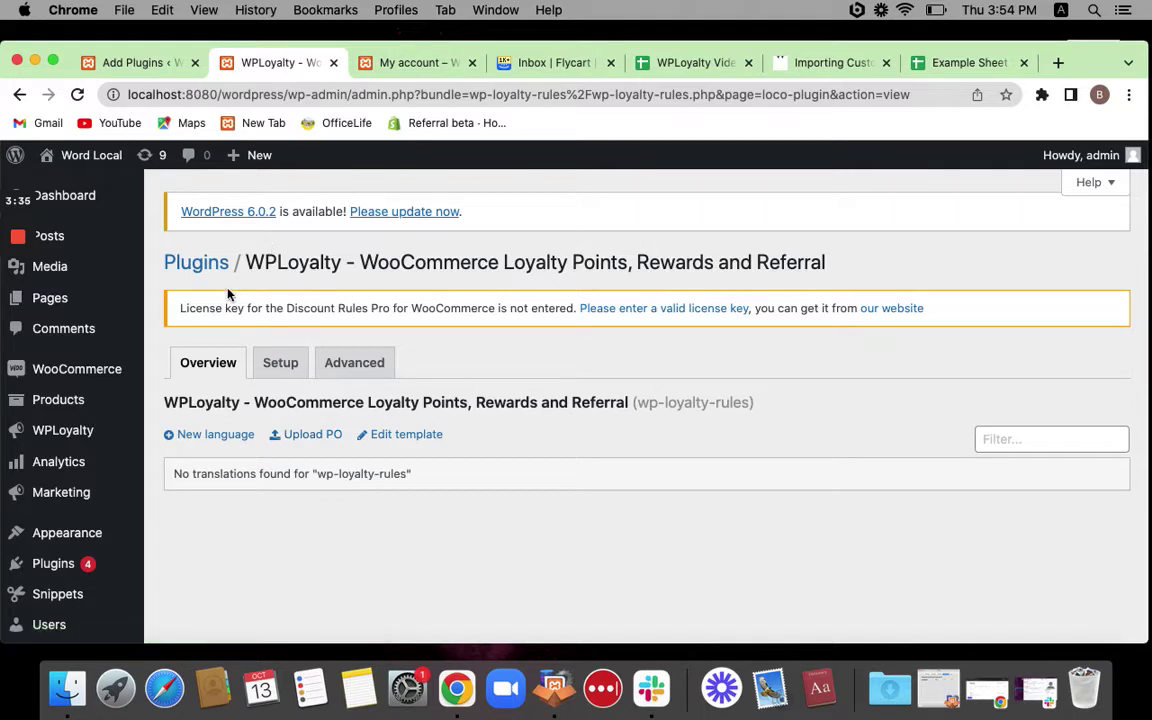
{"action": "scroll", "coordinate": [520, 403], "scroll_direction": "down", "scroll_amount": 2}
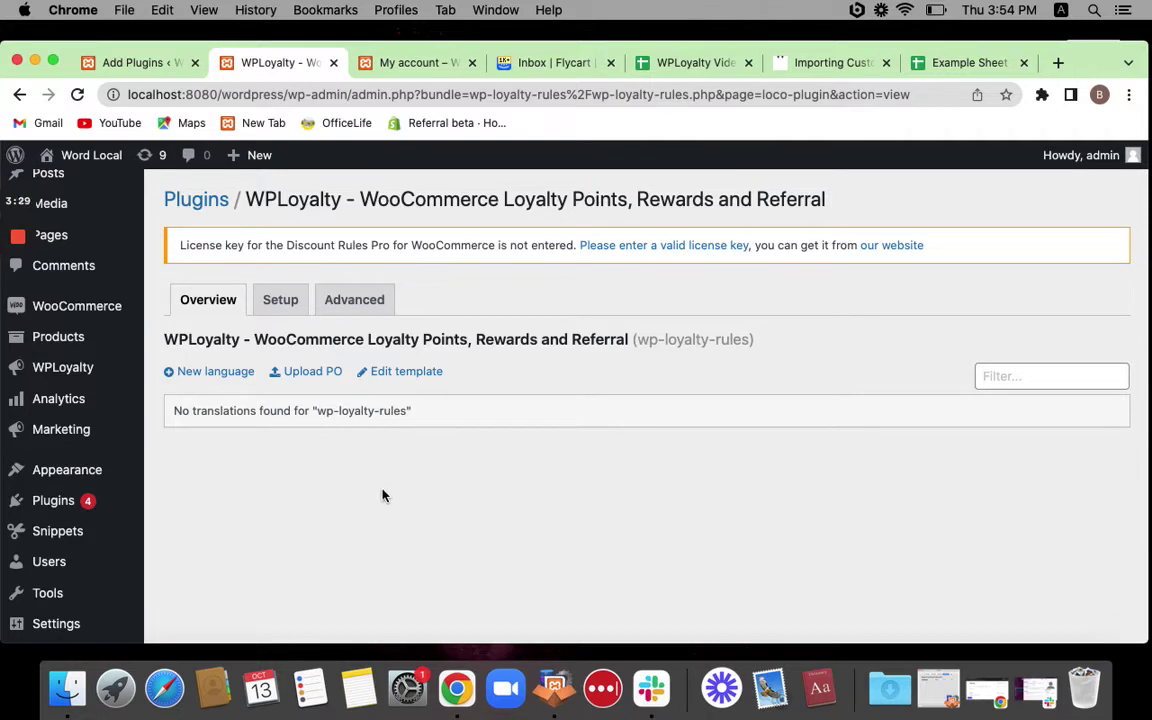
Create a new English (United States) translation for WPLoyalty in the System location, languages/plugins/wp-loyalty-rules-en_US.po, and start translating.
{"action": "left_click", "coordinate": [231, 376]}
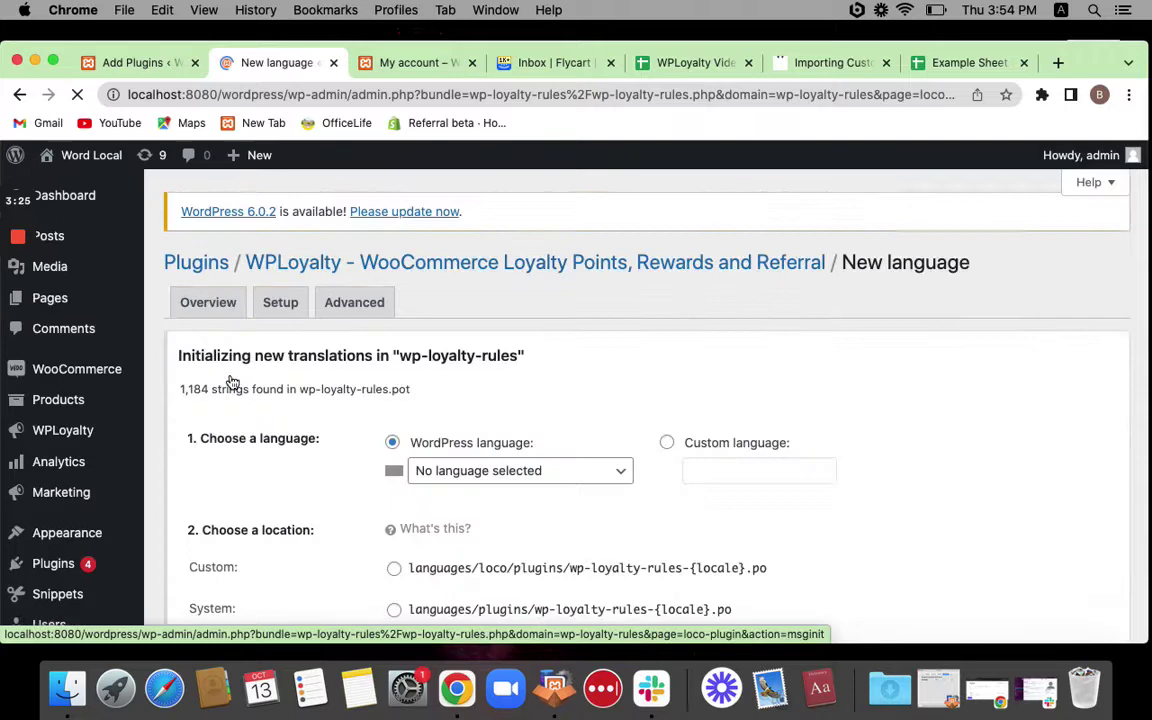
{"action": "scroll", "coordinate": [438, 462], "scroll_direction": "down", "scroll_amount": 4}
{"action": "left_click", "coordinate": [495, 416]}
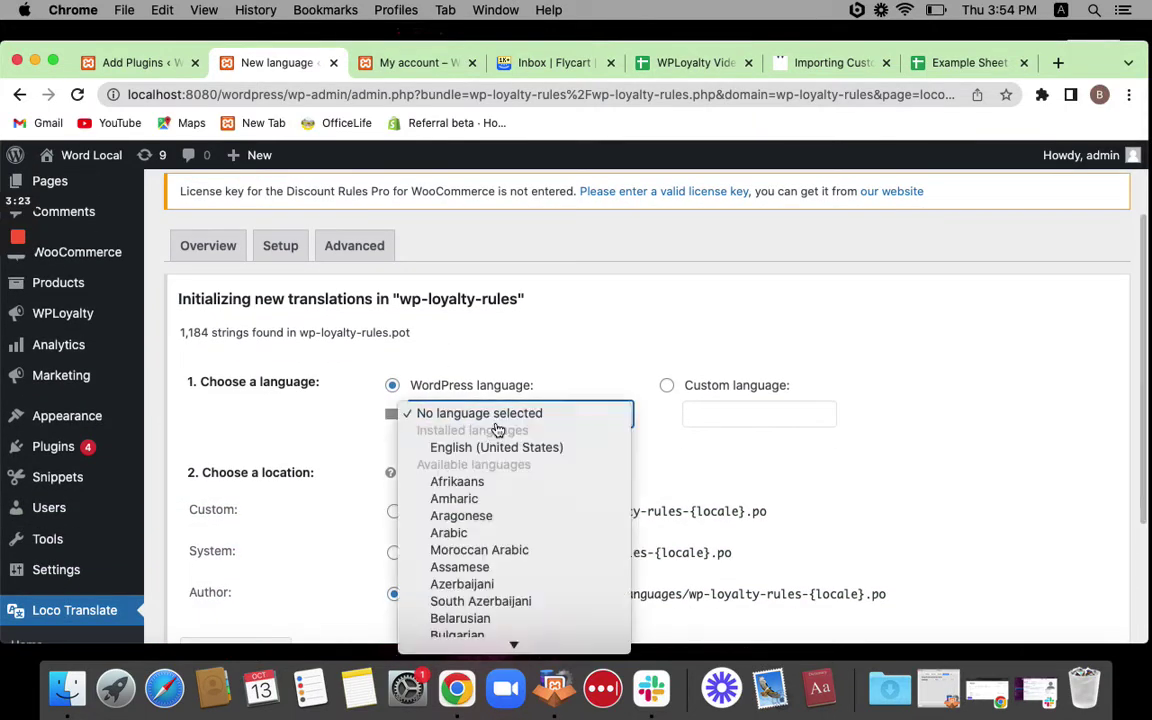
{"action": "left_click", "coordinate": [483, 463]}
{"action": "scroll", "coordinate": [483, 460], "scroll_direction": "down", "scroll_amount": 2}
{"action": "scroll", "coordinate": [483, 458], "scroll_direction": "down", "scroll_amount": 2}
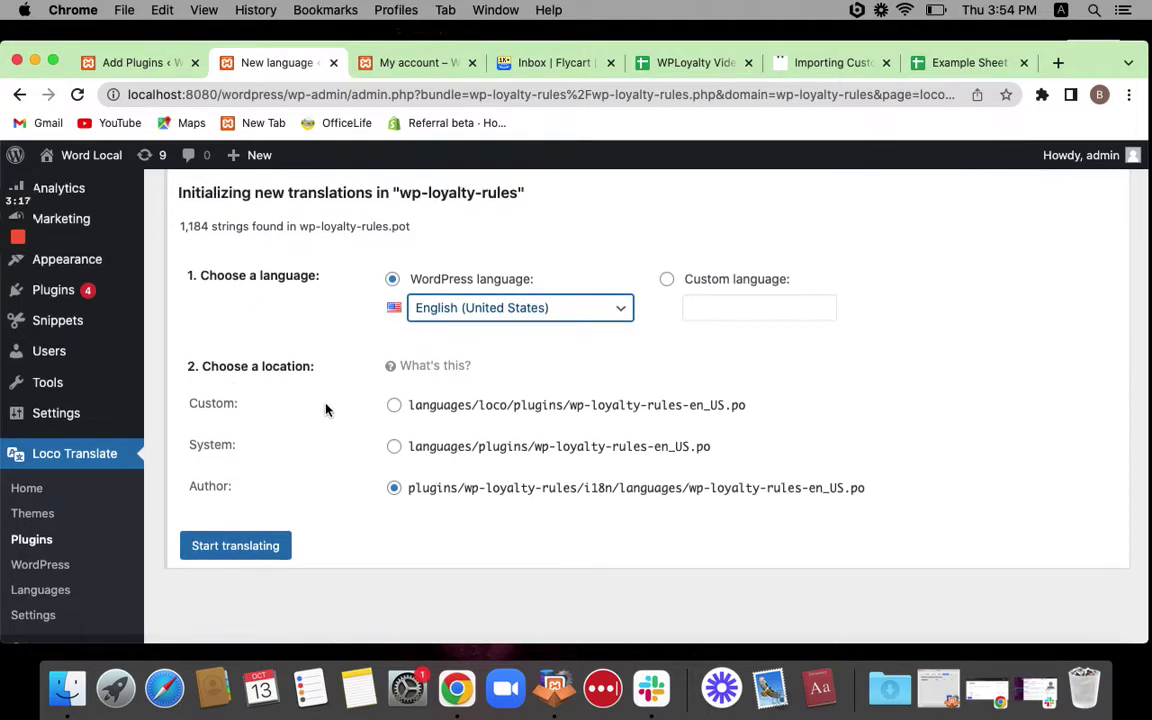
{"action": "left_click", "coordinate": [394, 447]}
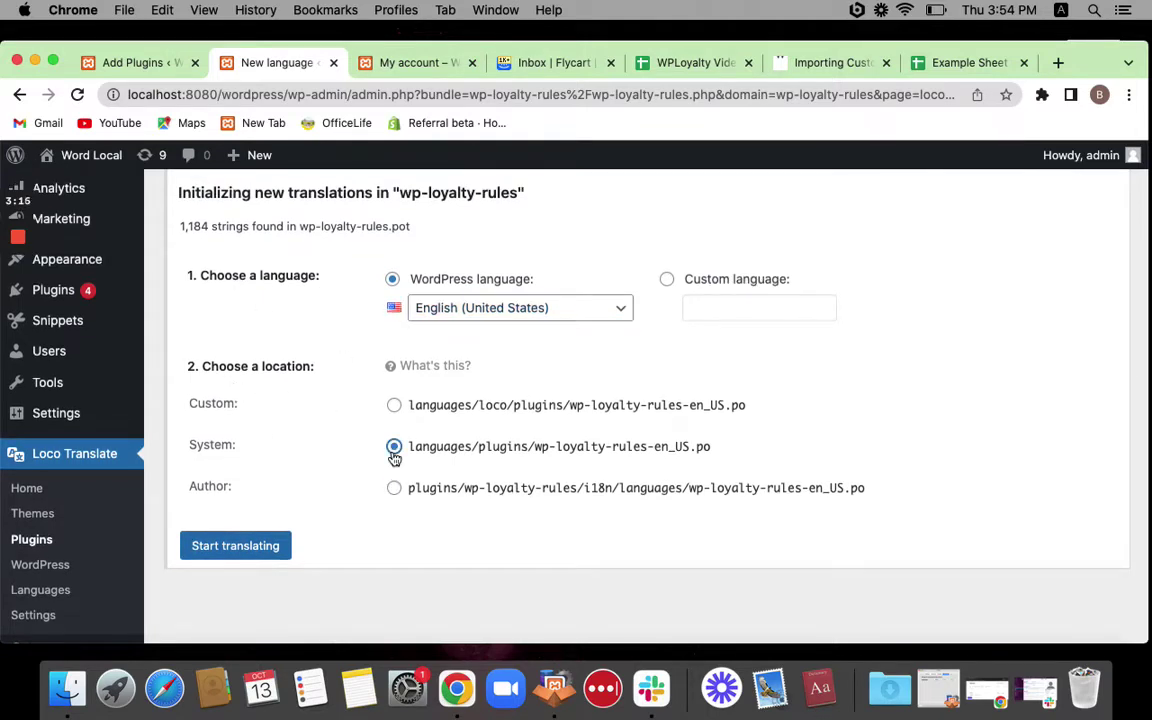
{"action": "left_click", "coordinate": [283, 542]}
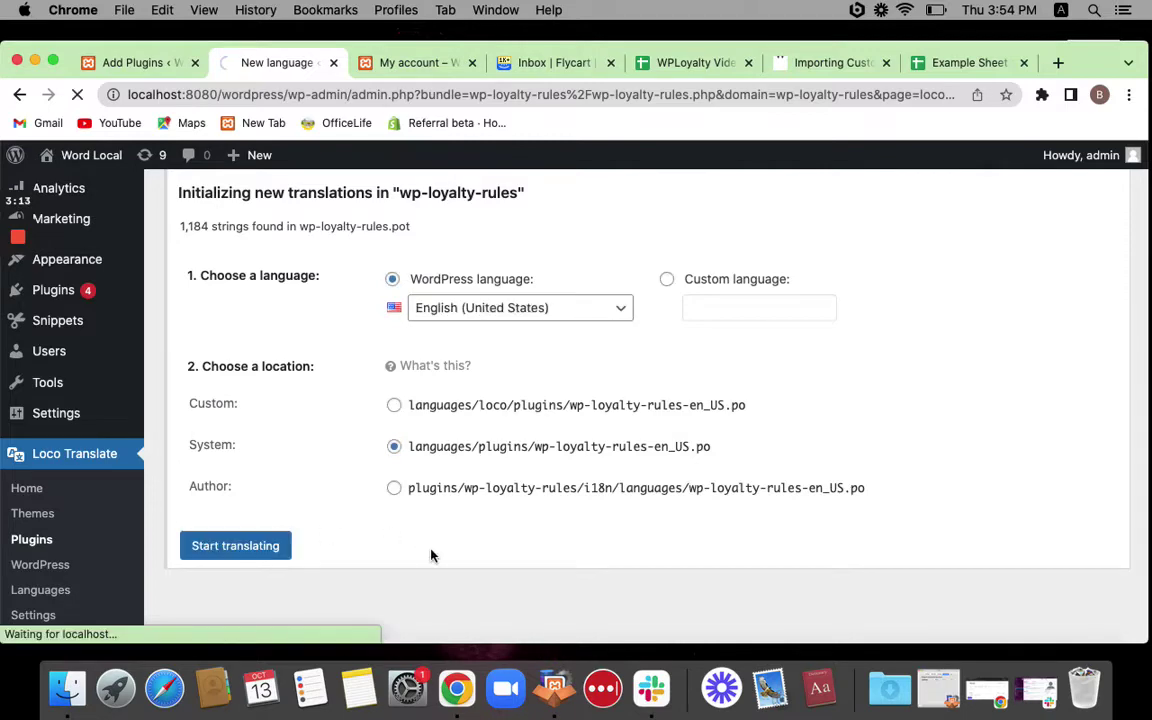
Check the My account heading's wording, filter the translation strings by "my" and select the "My %s" string.
{"action": "scroll", "coordinate": [431, 556], "scroll_direction": "down", "scroll_amount": 4}
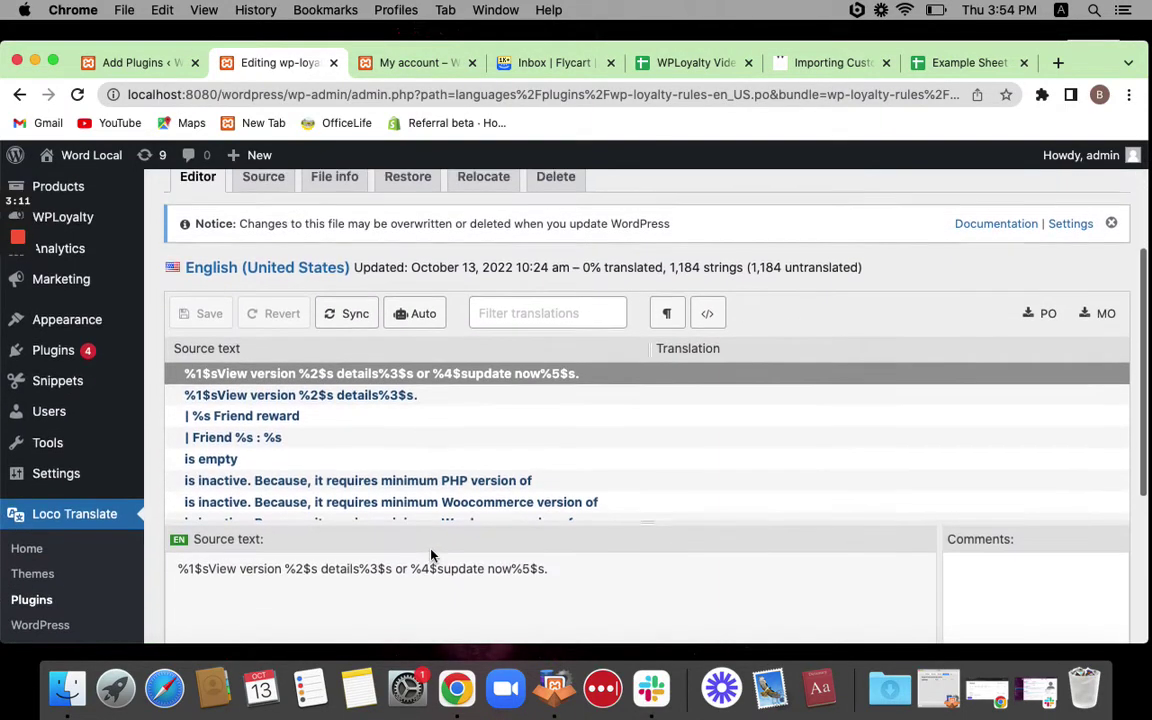
{"action": "scroll", "coordinate": [431, 556], "scroll_direction": "down", "scroll_amount": 1}
{"action": "left_click", "coordinate": [507, 300]}
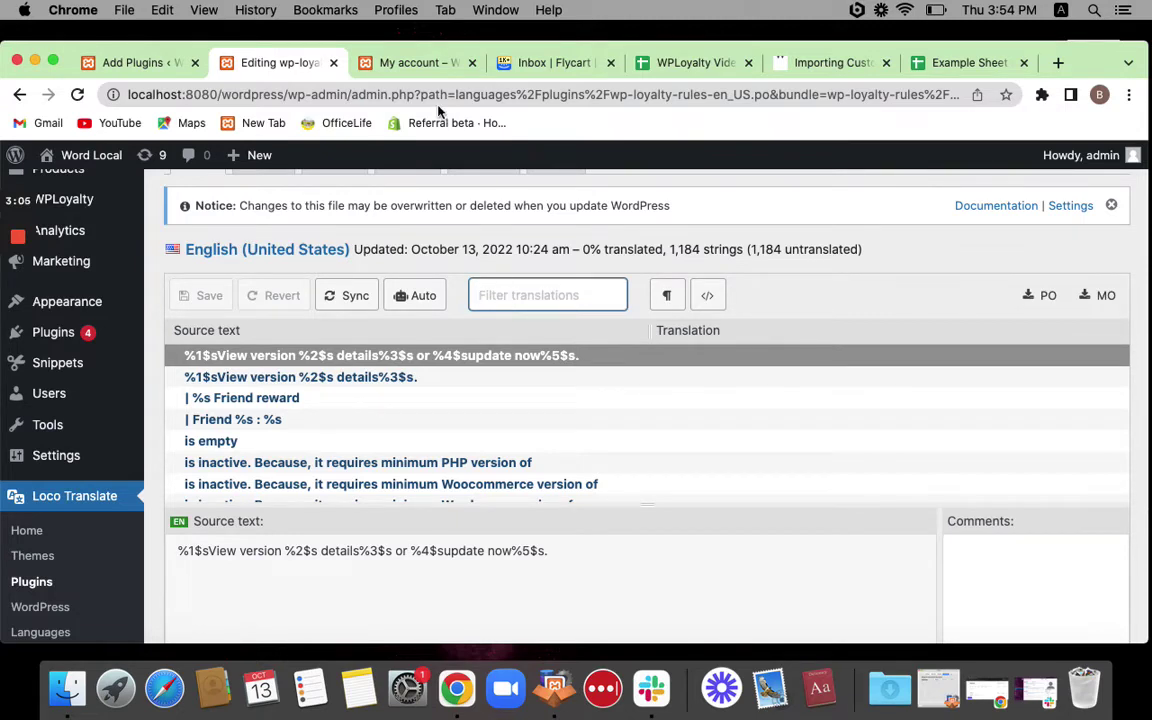
{"action": "left_click", "coordinate": [410, 63]}
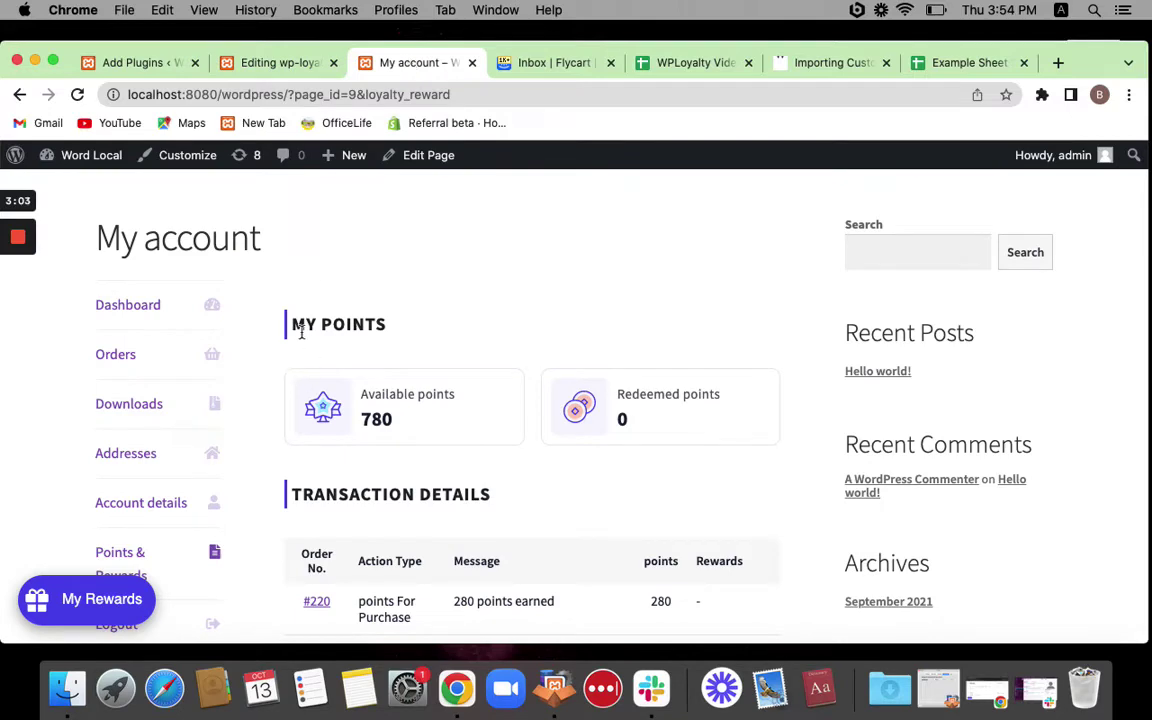
{"action": "left_click", "coordinate": [213, 60]}
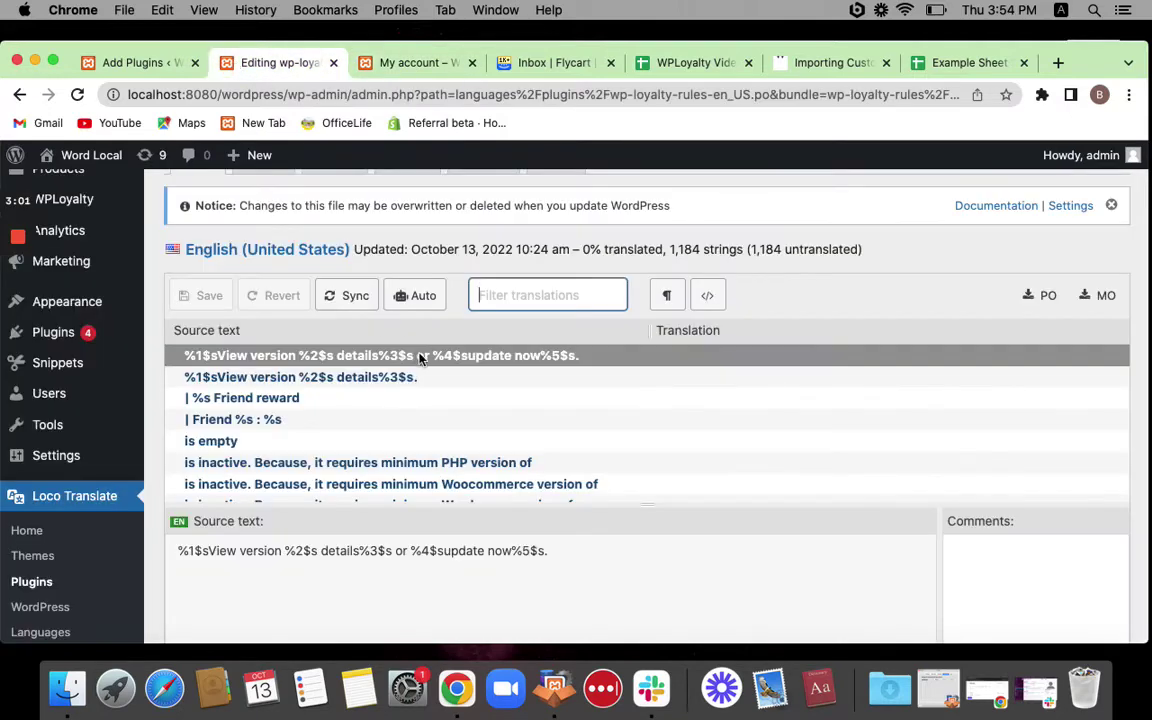
{"action": "type", "text": "my"}
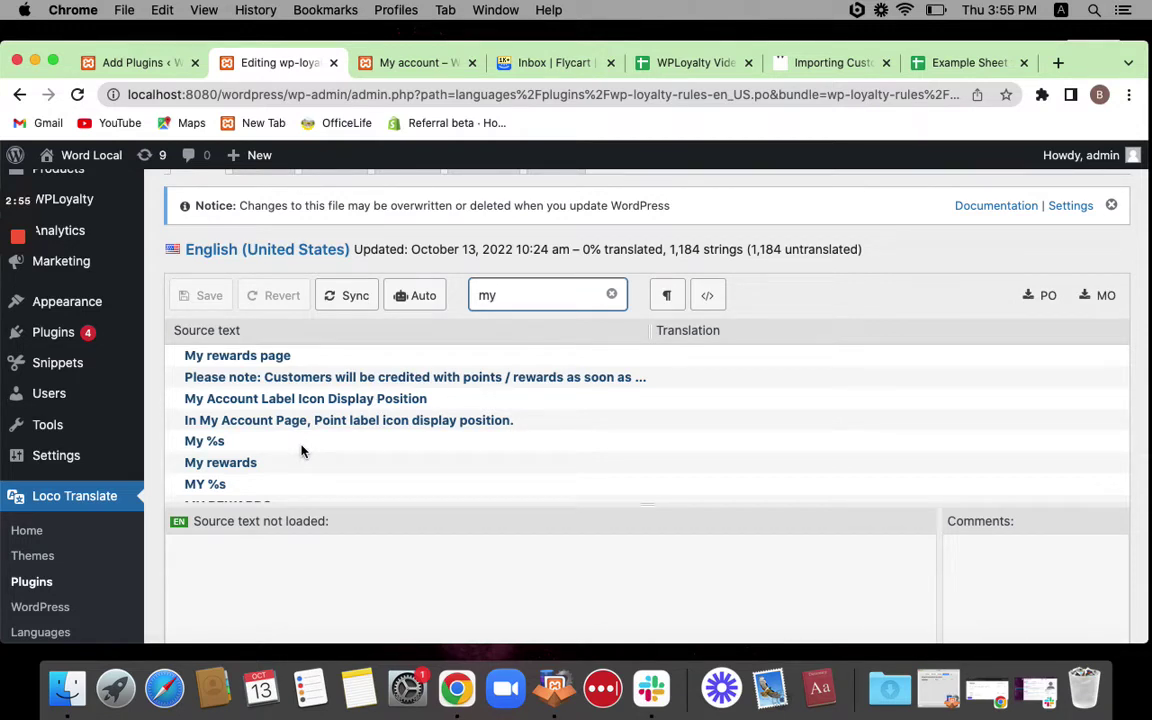
{"action": "left_click", "coordinate": [263, 445]}
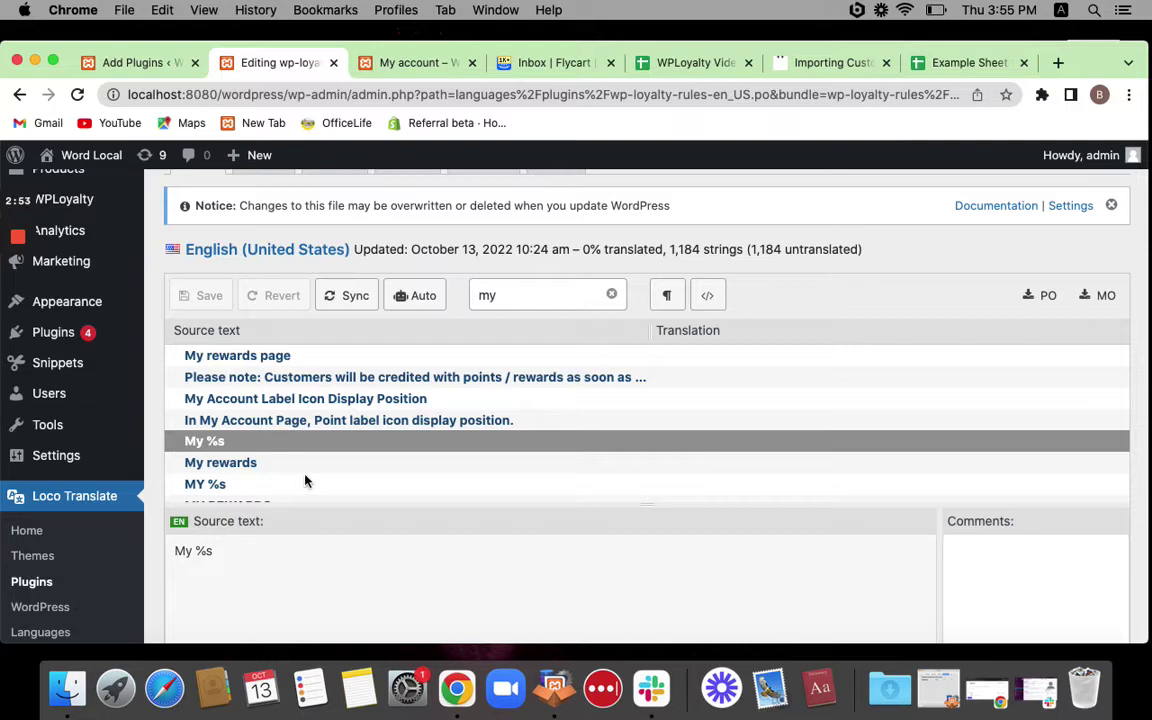
Enter "Your %s" as the English (United States) translation of "My %s".
{"action": "scroll", "coordinate": [320, 490], "scroll_direction": "down", "scroll_amount": 1}
{"action": "scroll", "coordinate": [350, 570], "scroll_direction": "down", "scroll_amount": 3}
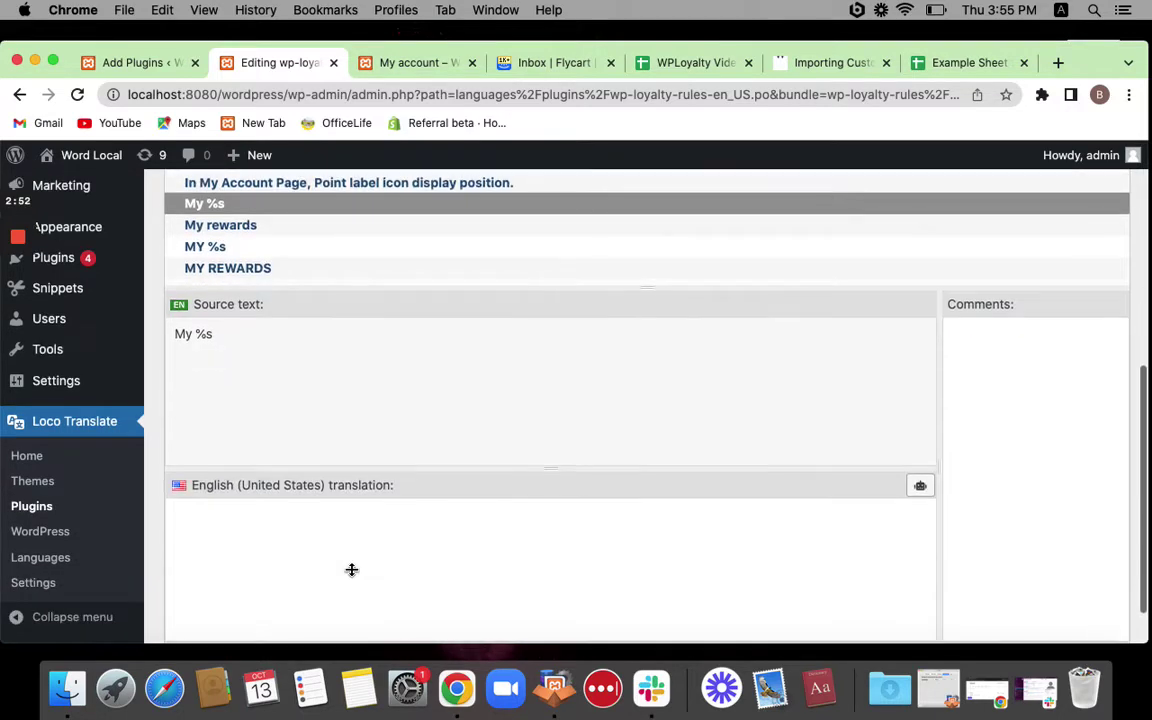
{"action": "left_click", "coordinate": [258, 528]}
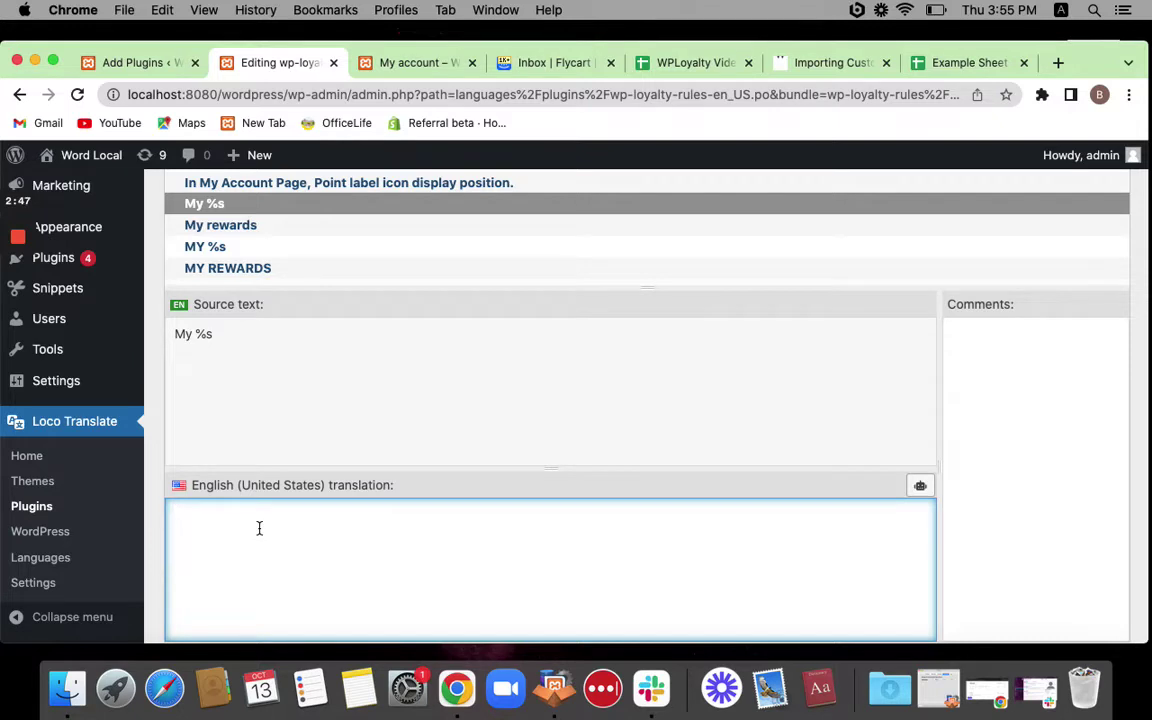
{"action": "type", "text": "Your "}
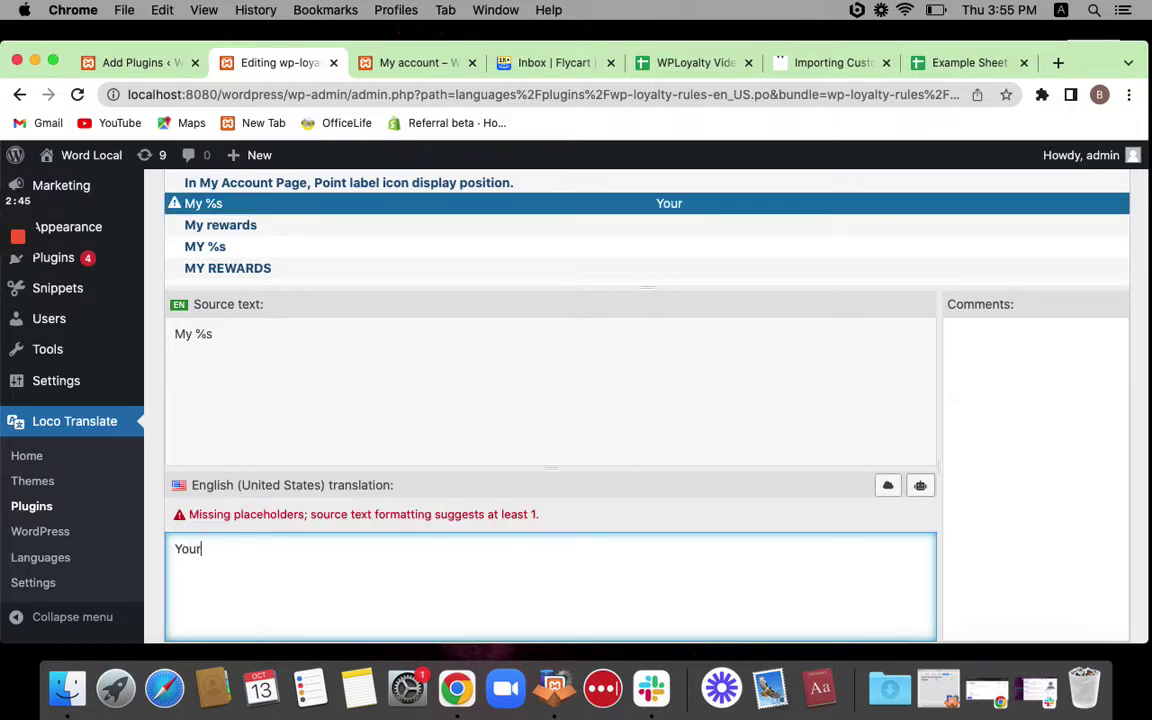
{"action": "type", "text": "%s"}
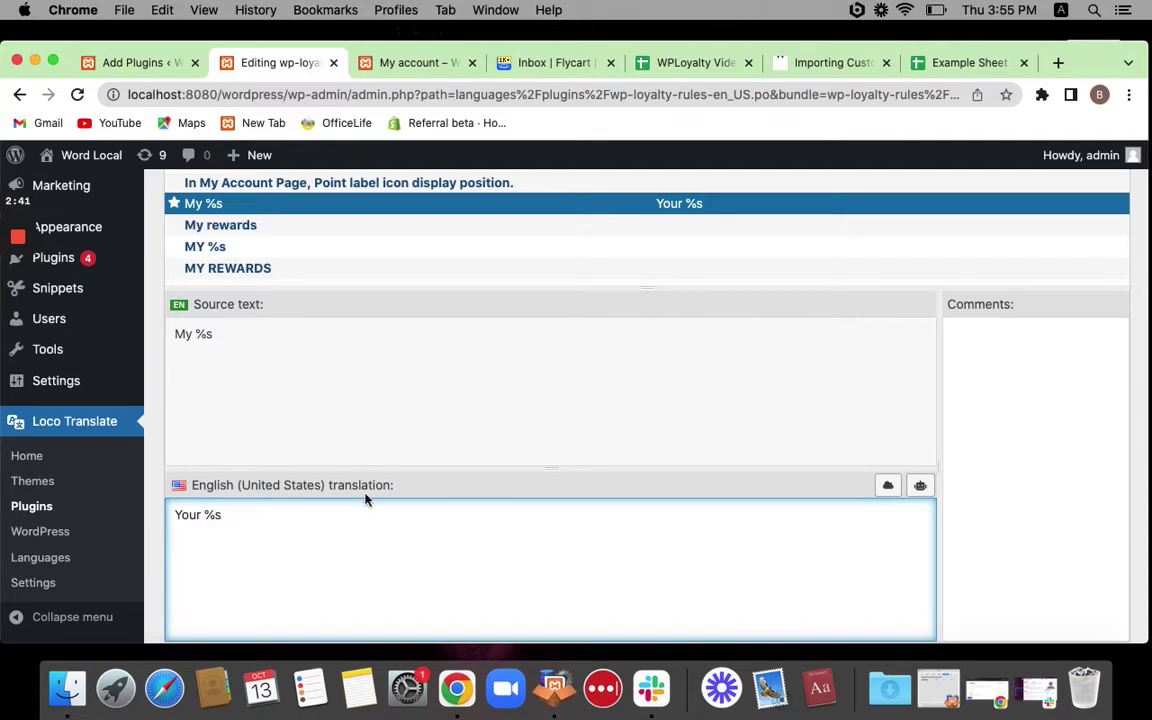
Save the translation file and reload the My account page to check the points heading.
{"action": "scroll", "coordinate": [365, 496], "scroll_direction": "down", "scroll_amount": 2}
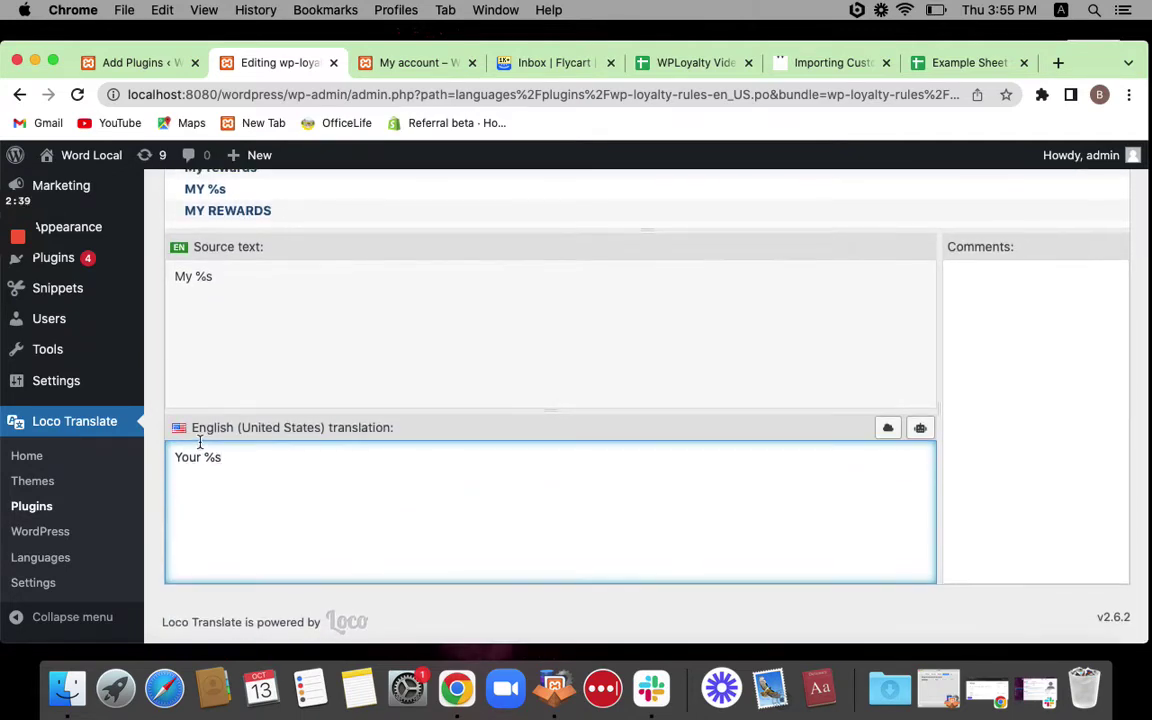
{"action": "scroll", "coordinate": [362, 430], "scroll_direction": "up", "scroll_amount": 4}
{"action": "scroll", "coordinate": [363, 430], "scroll_direction": "up", "scroll_amount": 2}
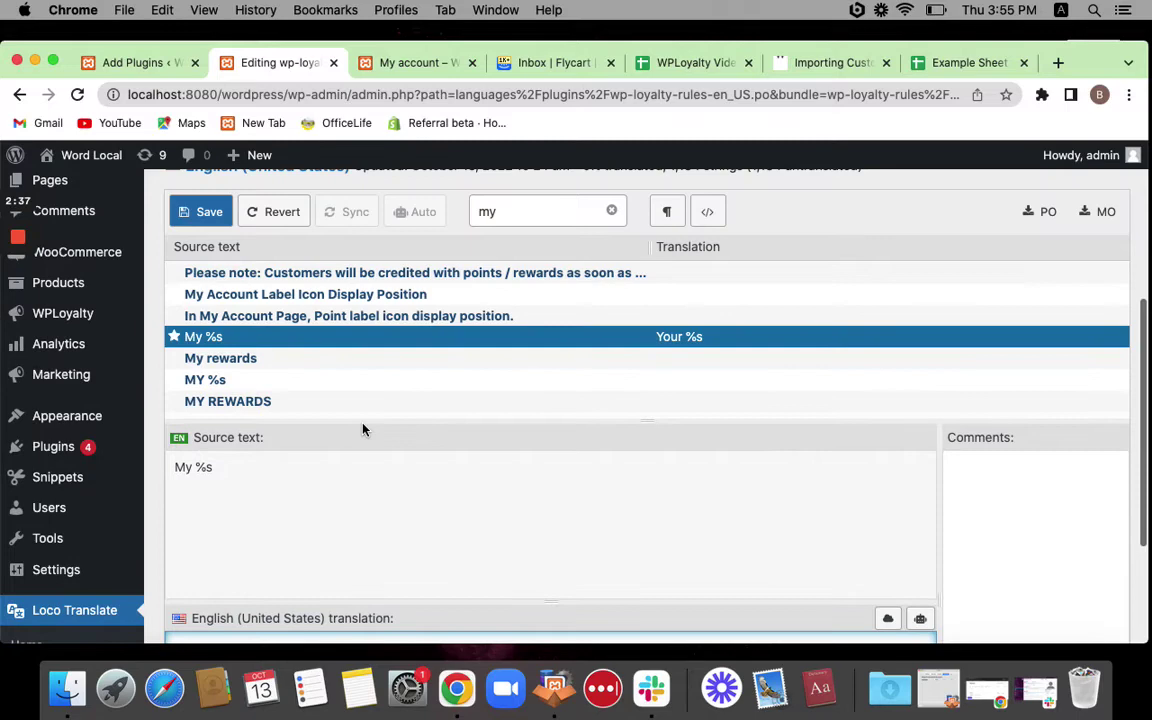
{"action": "left_click", "coordinate": [208, 215]}
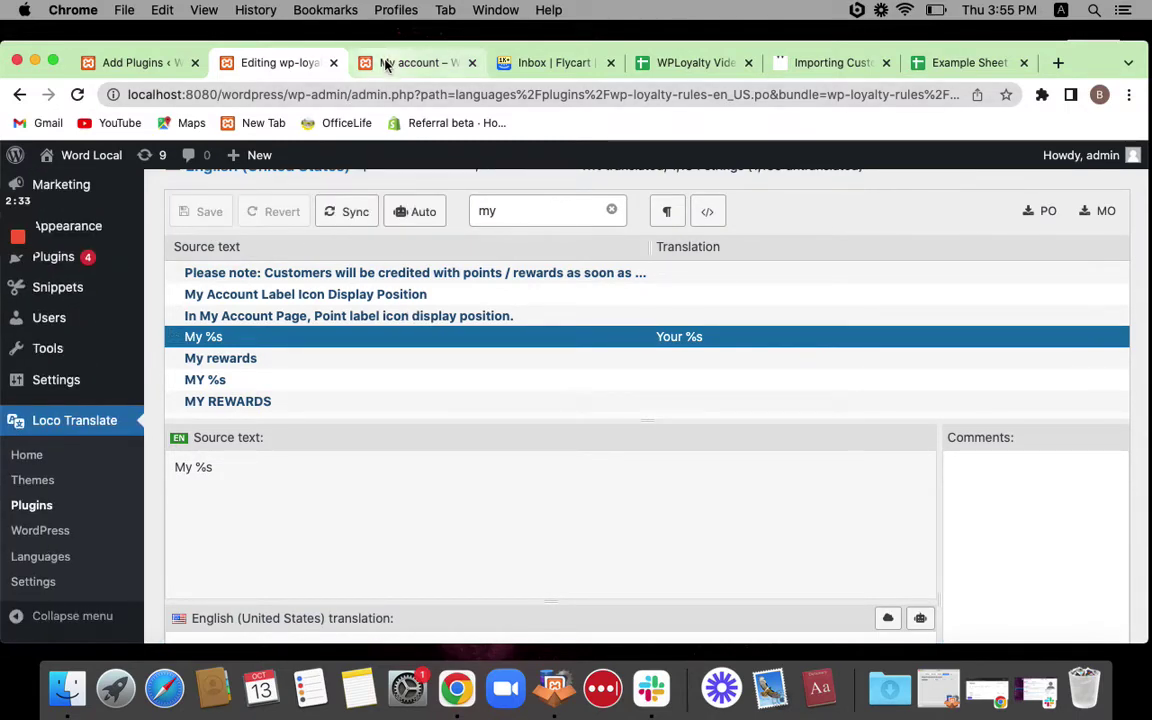
{"action": "left_click", "coordinate": [352, 62]}
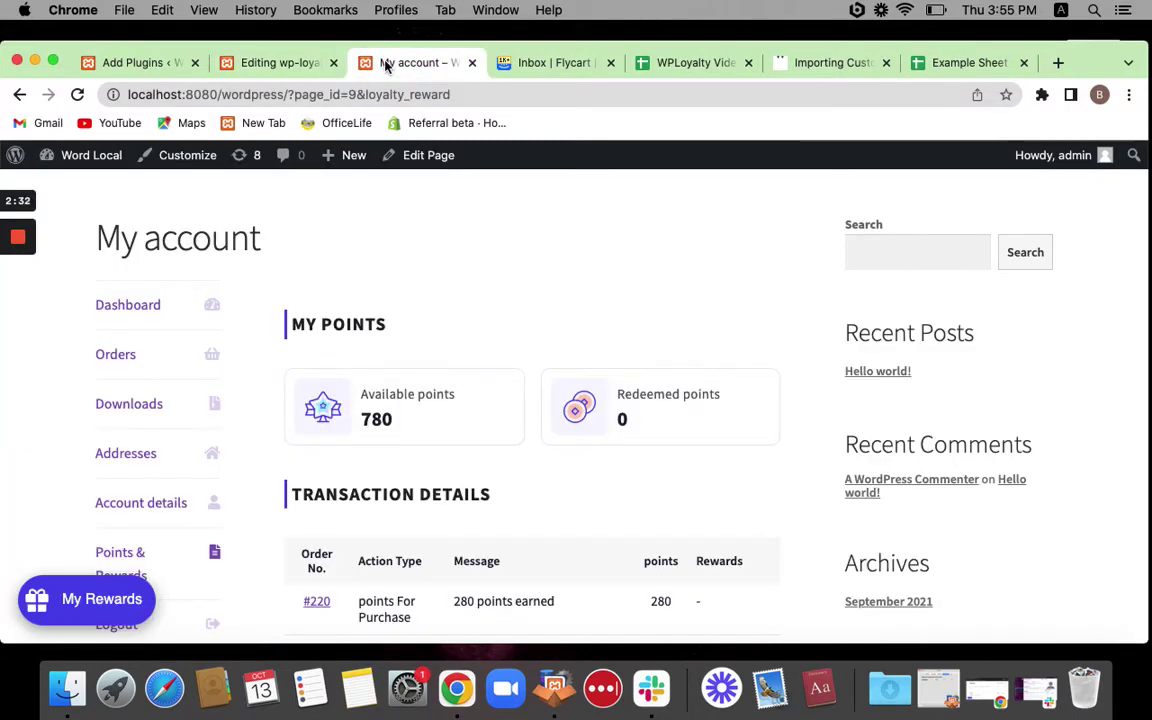
{"action": "left_click", "coordinate": [77, 94]}
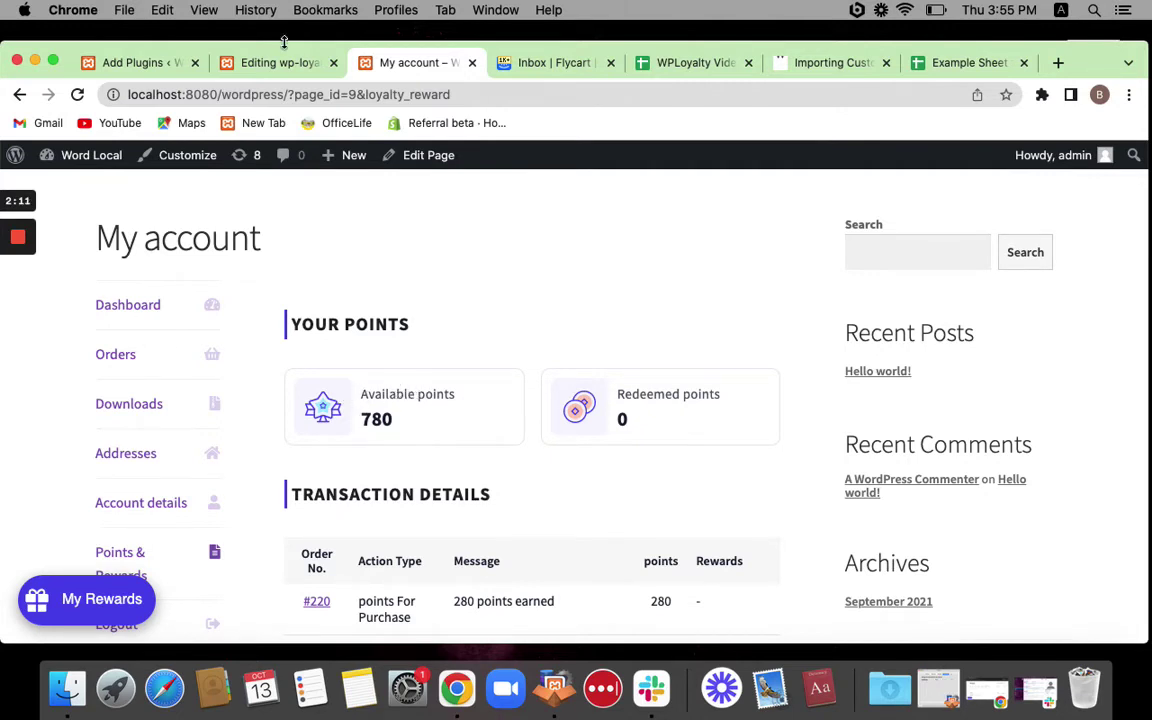
Return to the Loco Translate editor, filter the translation strings by "ava" and select the "Available %s" string.
{"action": "left_click", "coordinate": [250, 66]}
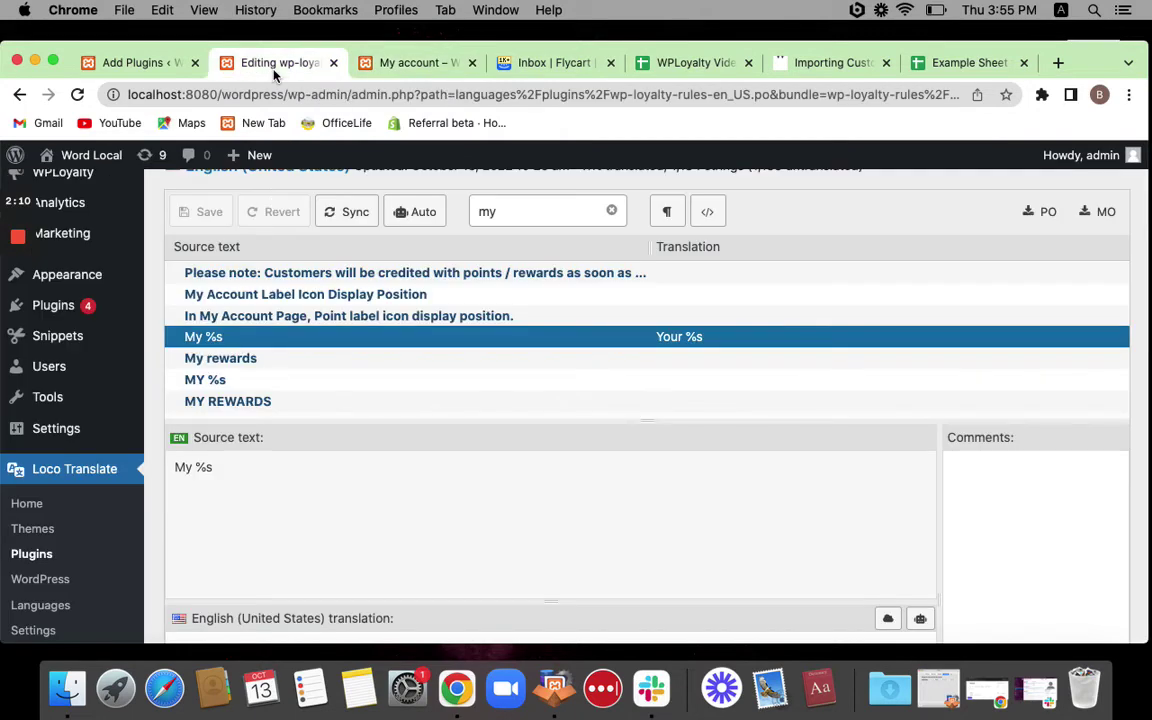
{"action": "left_click", "coordinate": [514, 211]}
{"action": "key", "text": "BackSpace"}
{"action": "key", "text": "BackSpace"}
{"action": "type", "text": "ava"}
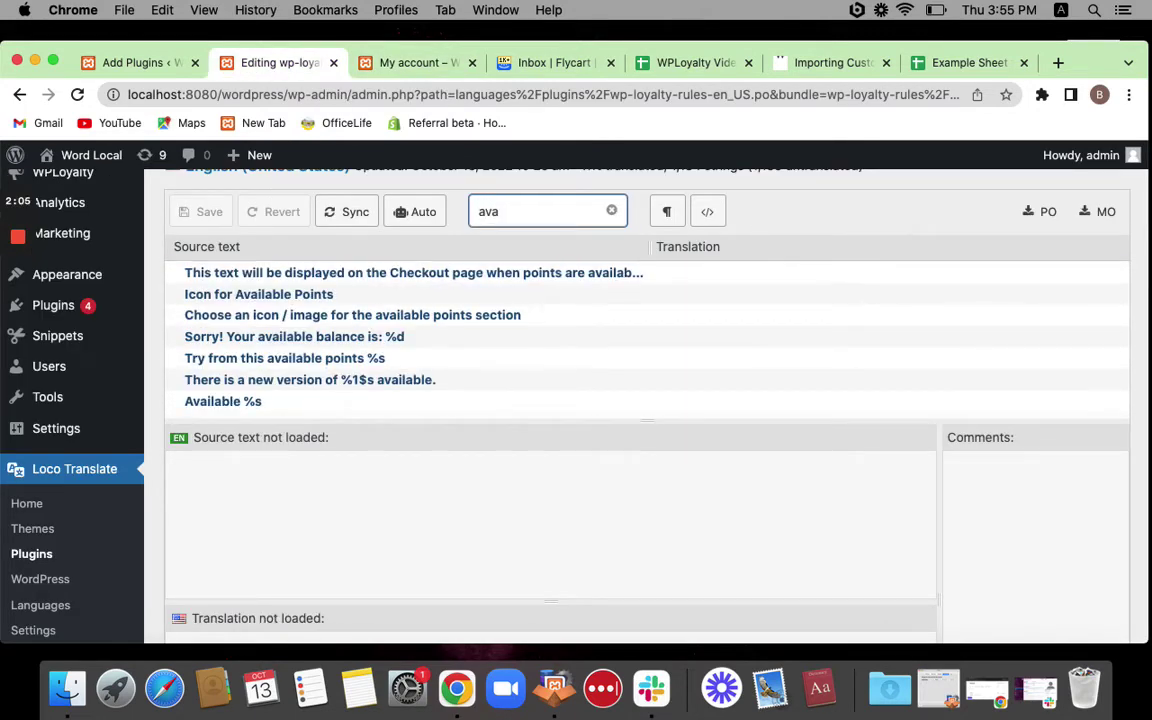
{"action": "left_click", "coordinate": [352, 404]}
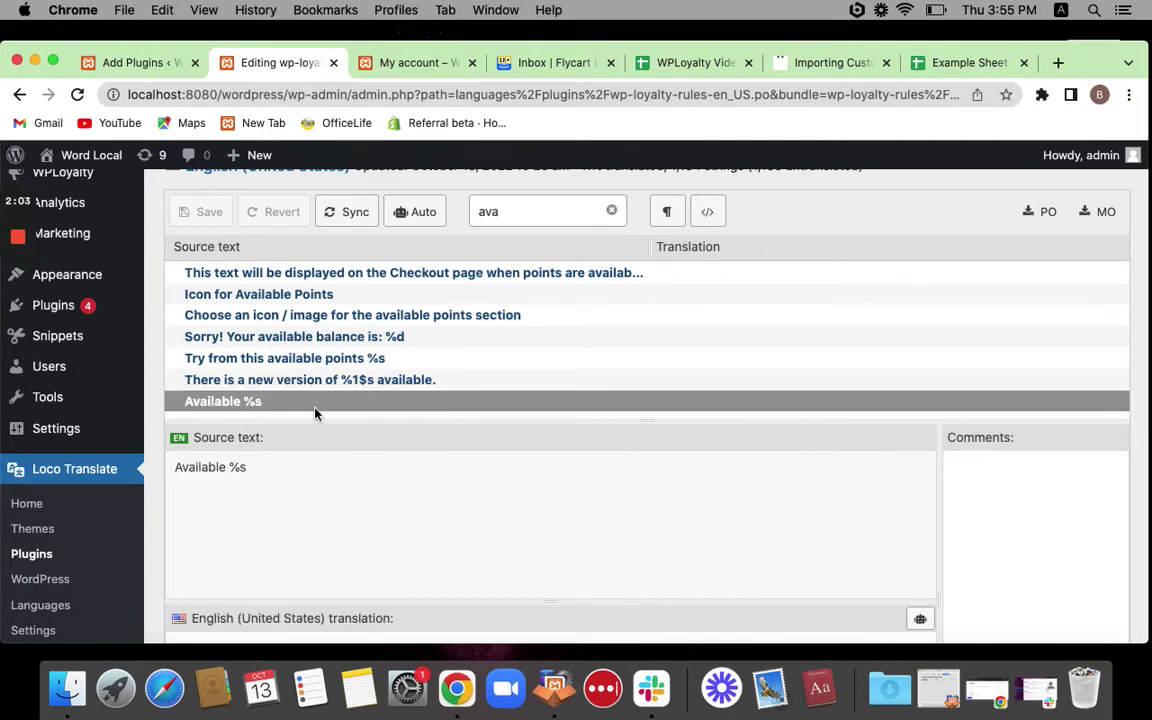
Enter "Current %s" as the English (United States) translation of "Available %s".
{"action": "scroll", "coordinate": [316, 414], "scroll_direction": "down", "scroll_amount": 3}
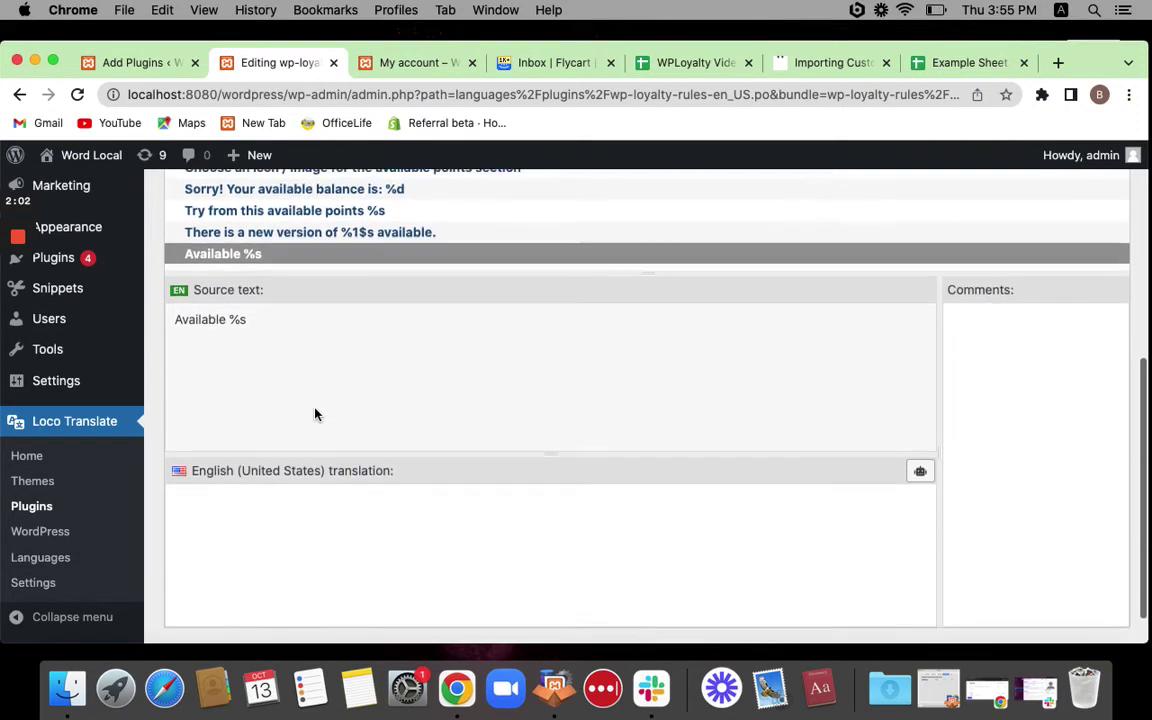
{"action": "left_click", "coordinate": [257, 494]}
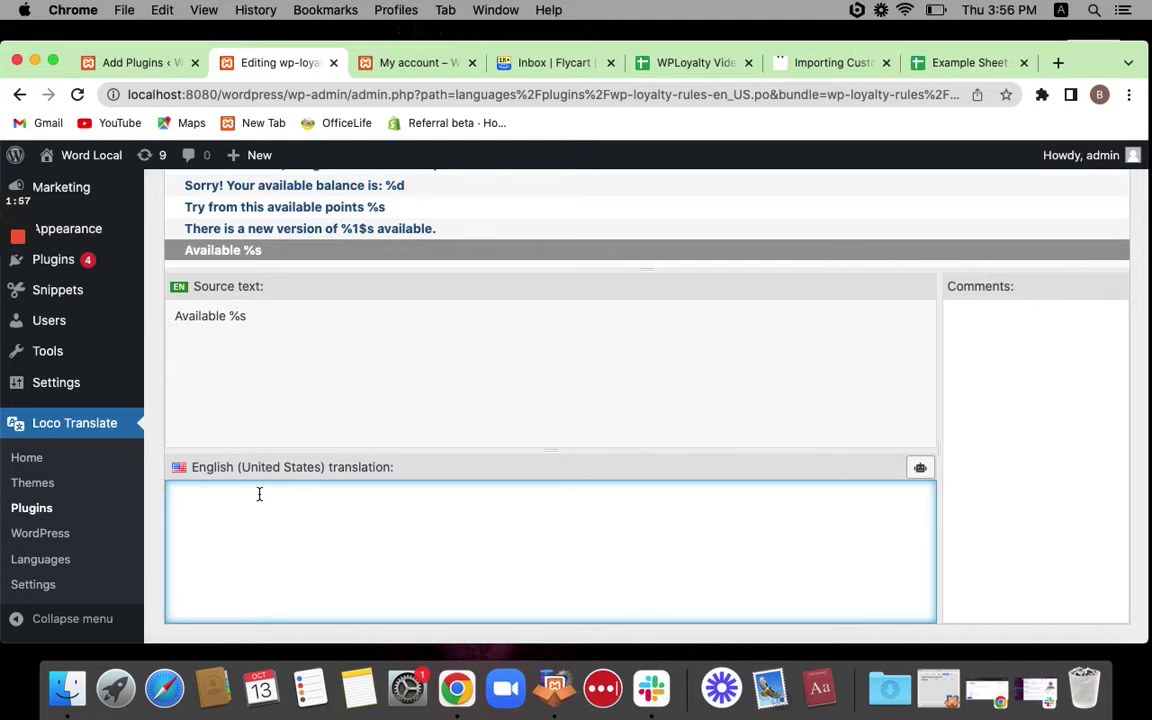
{"action": "type", "text": "Current"}
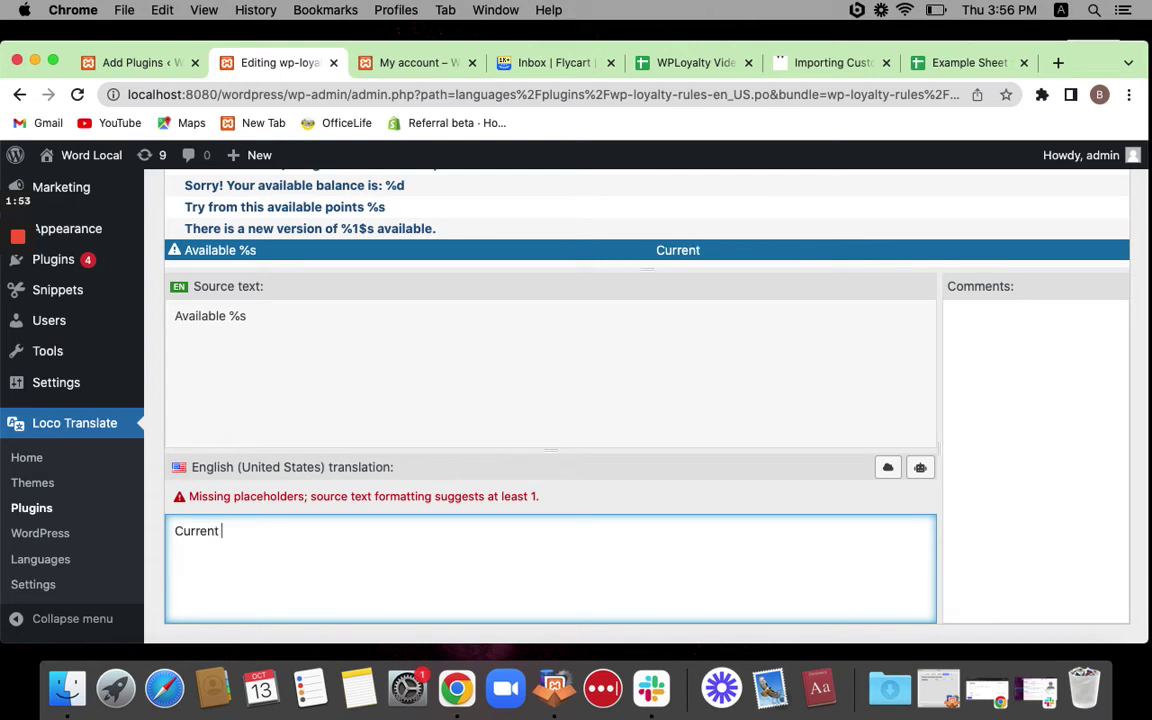
{"action": "type", "text": " %s"}
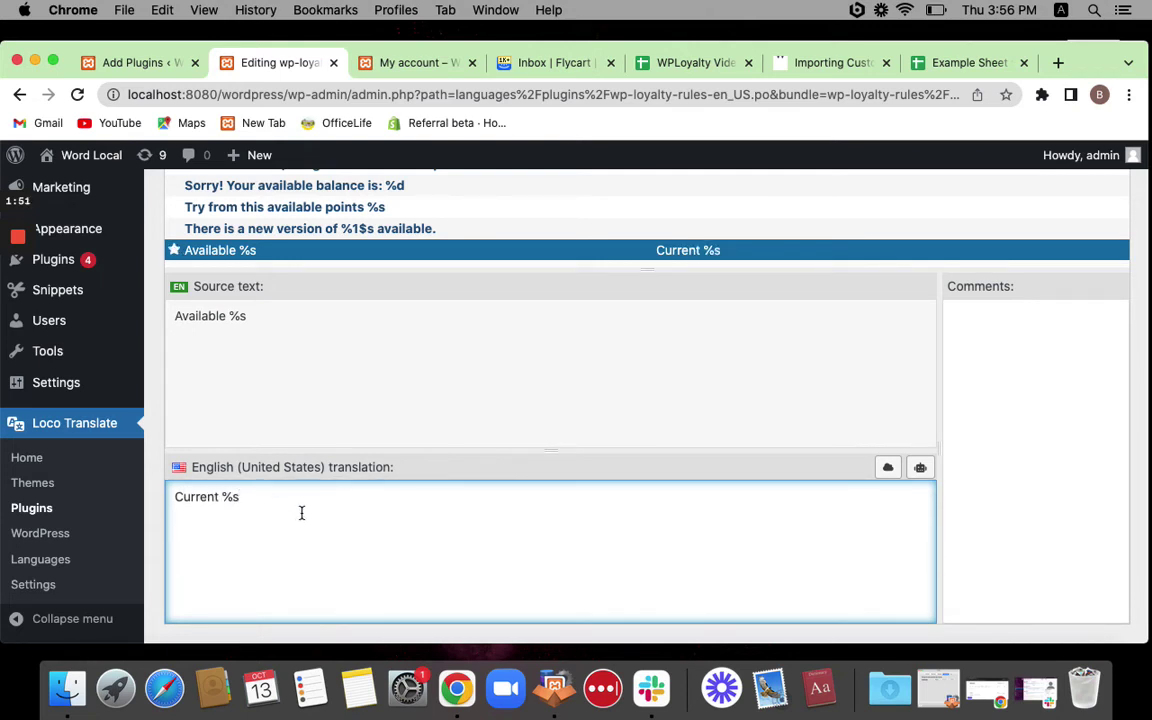
Save the "Available %s" translation and check the points label on the reloaded My account page before returning to the translation editor.
{"action": "scroll", "coordinate": [343, 527], "scroll_direction": "down", "scroll_amount": 1}
{"action": "scroll", "coordinate": [466, 352], "scroll_direction": "up", "scroll_amount": 5}
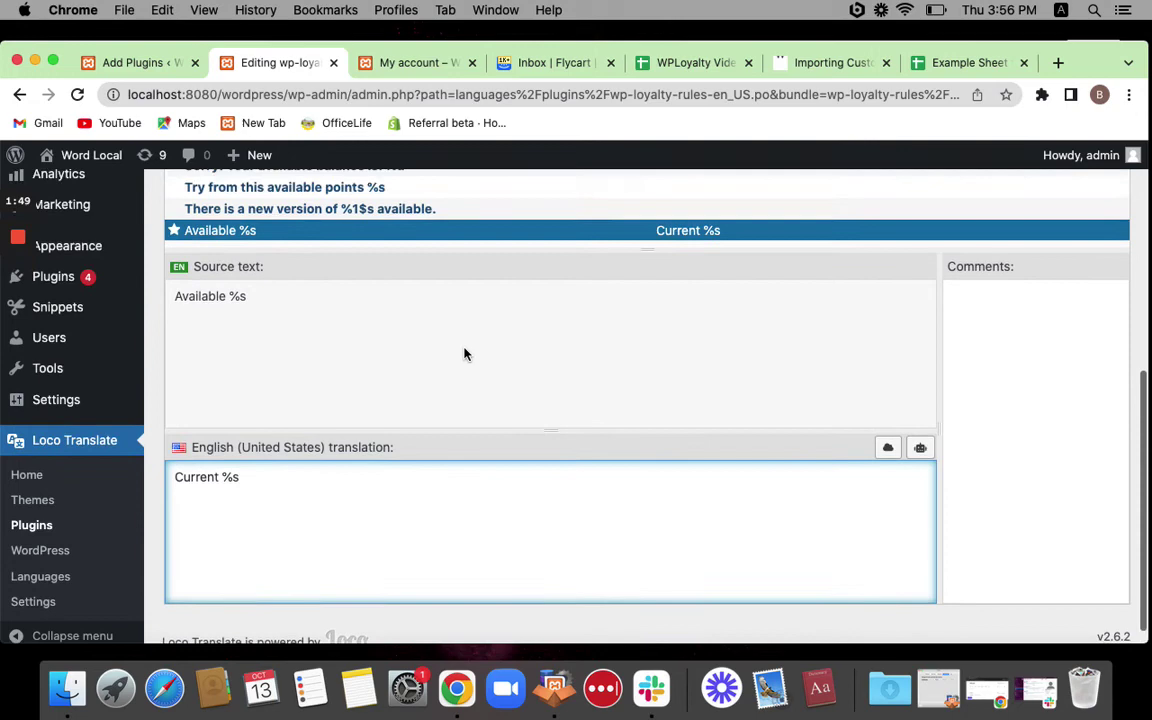
{"action": "left_click", "coordinate": [185, 222]}
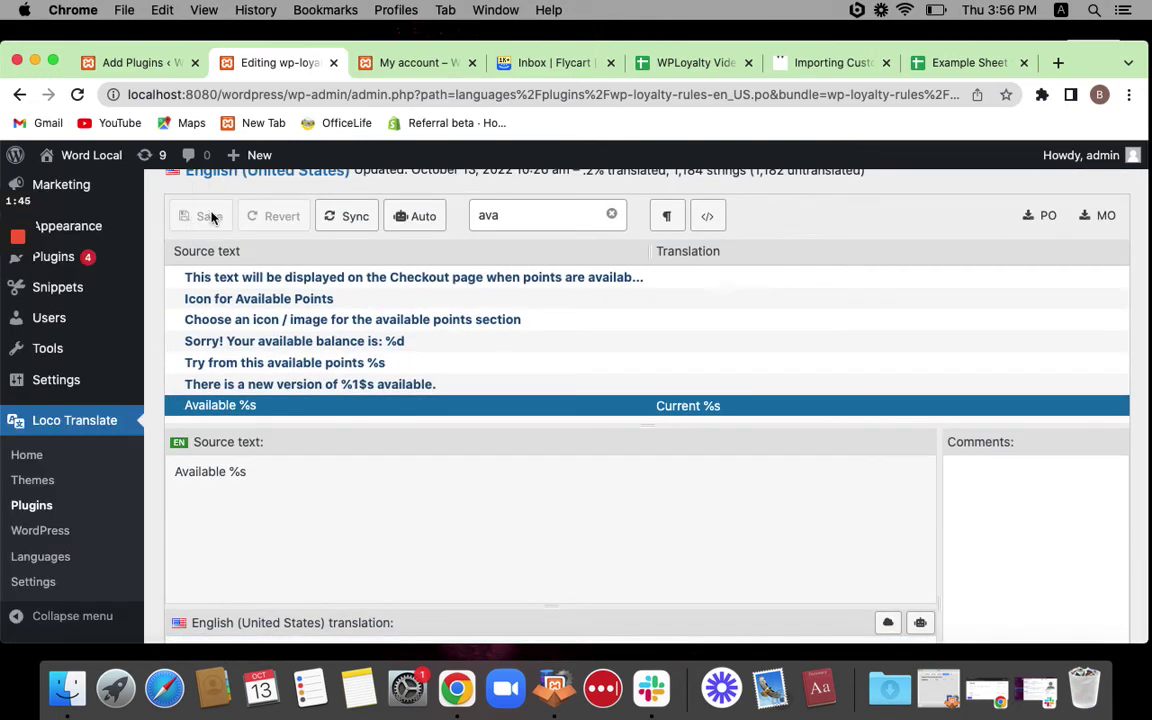
{"action": "left_click", "coordinate": [387, 74]}
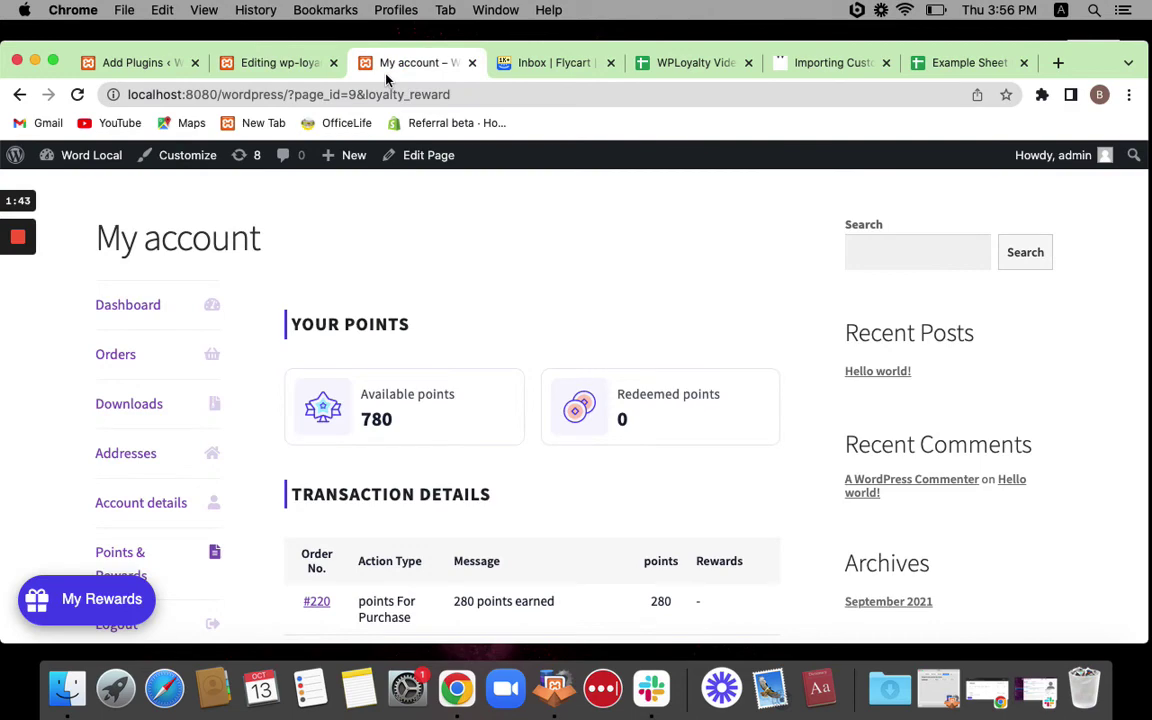
{"action": "left_click", "coordinate": [77, 94]}
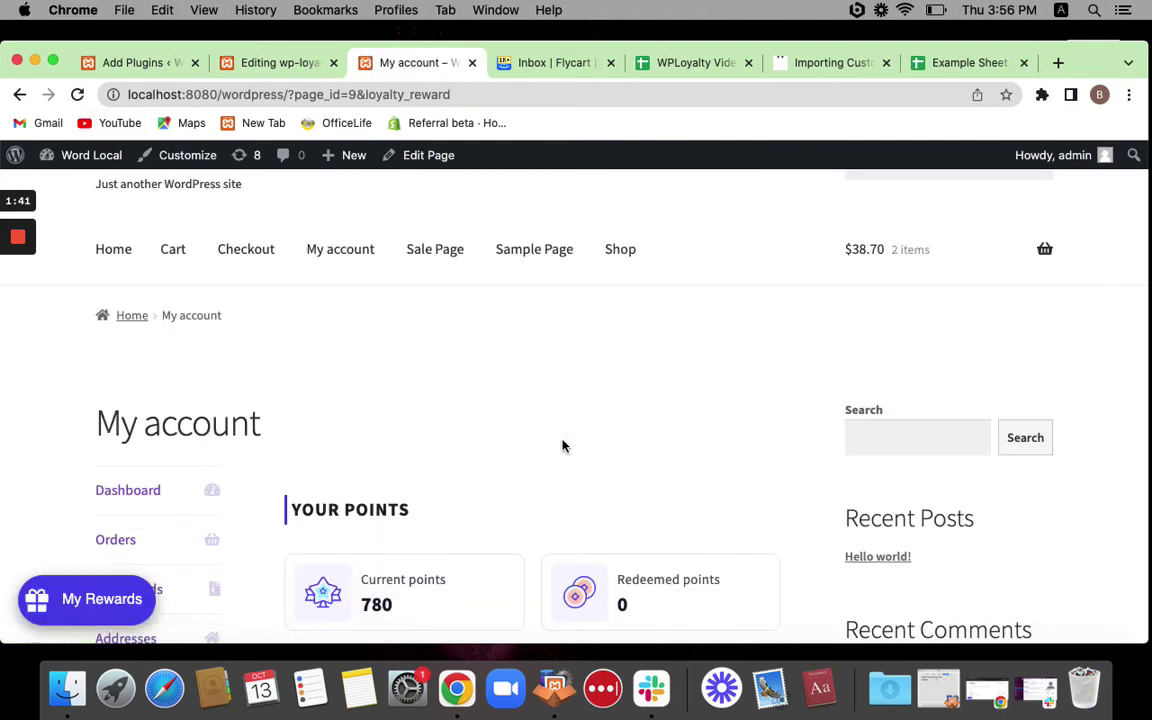
{"action": "scroll", "coordinate": [563, 446], "scroll_direction": "down", "scroll_amount": 3}
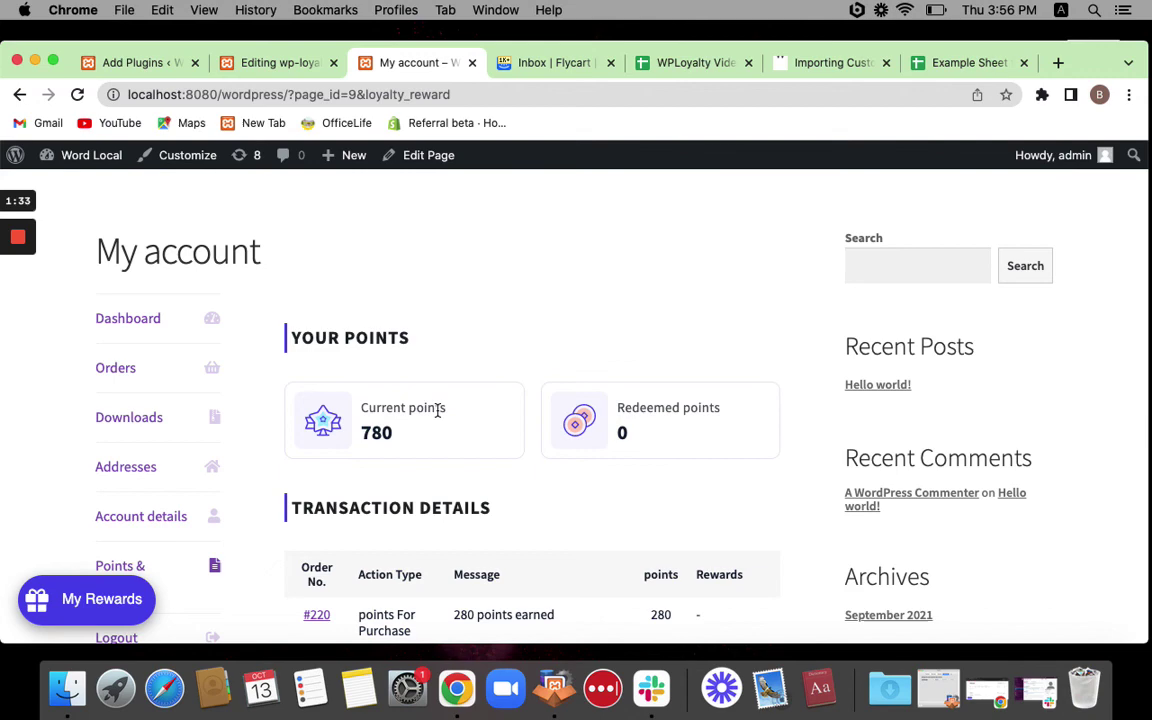
{"action": "left_click", "coordinate": [272, 63]}
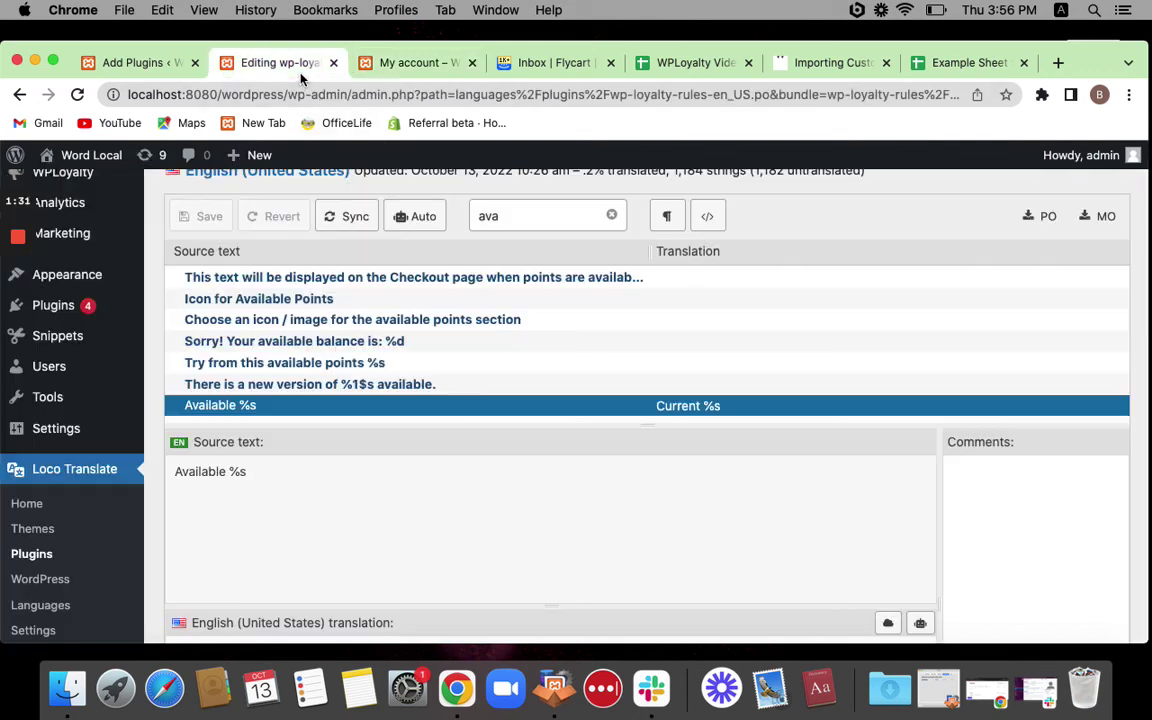